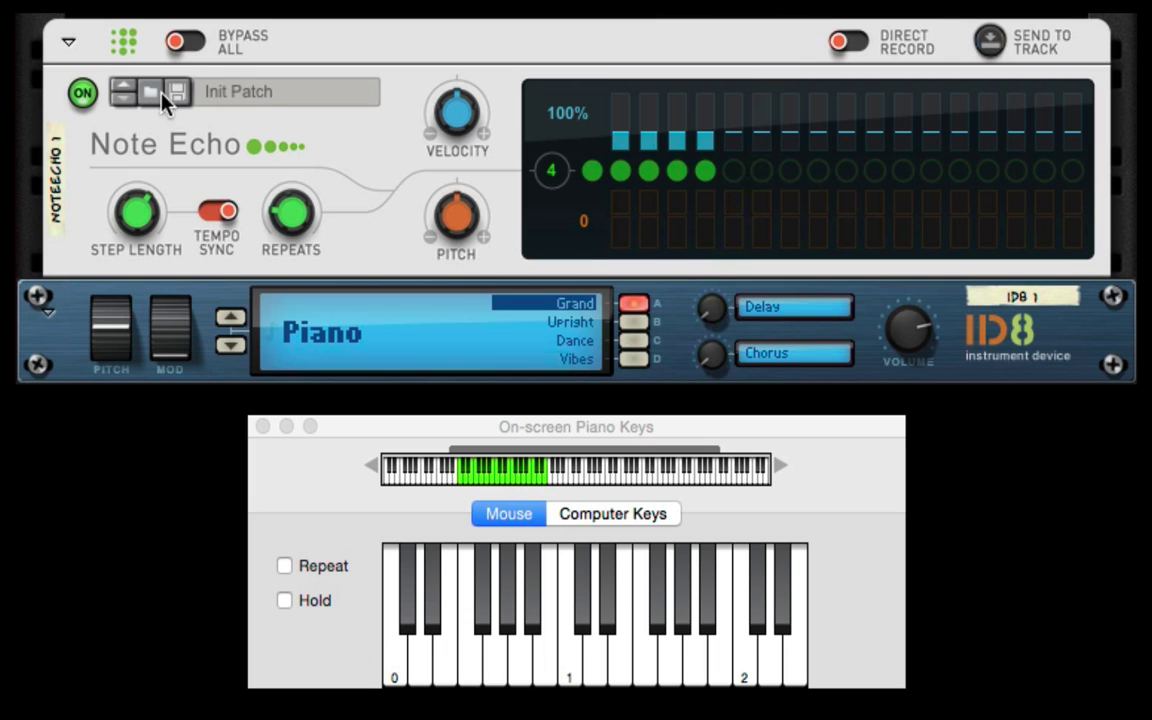
Disable the first Note Echo step and play C1 to hear only the echo repeats on the piano
left_click(569, 677)
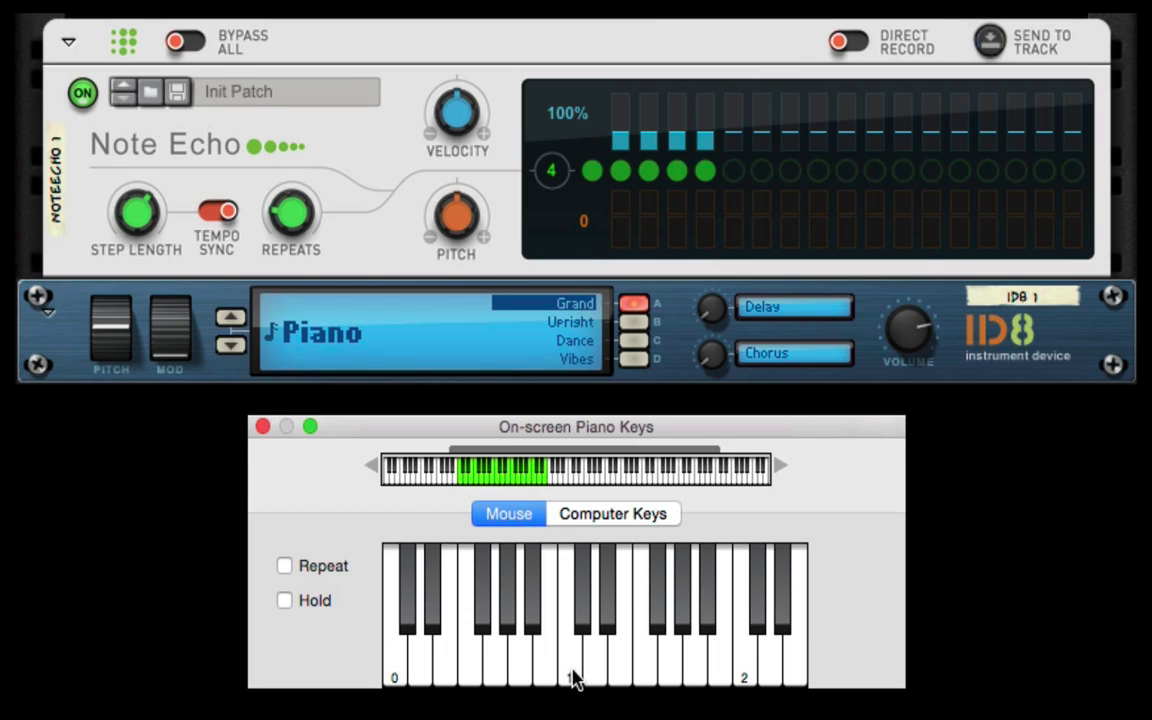
left_click(570, 677)
left_click(592, 176)
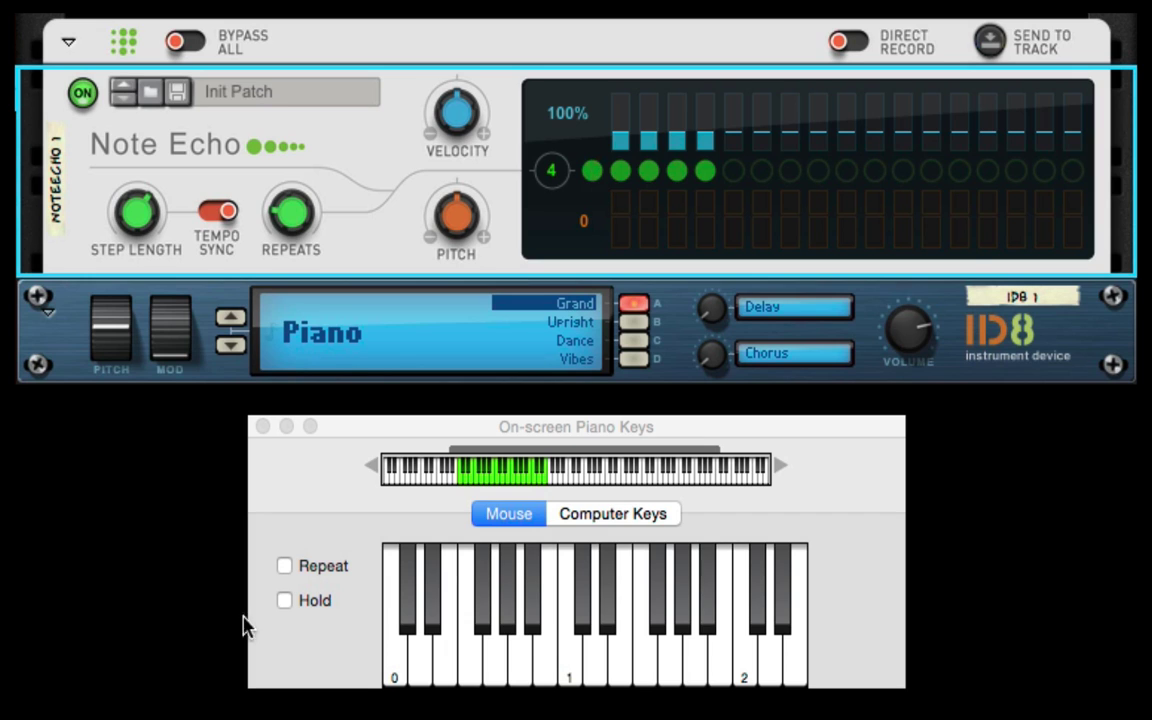
left_click(575, 665)
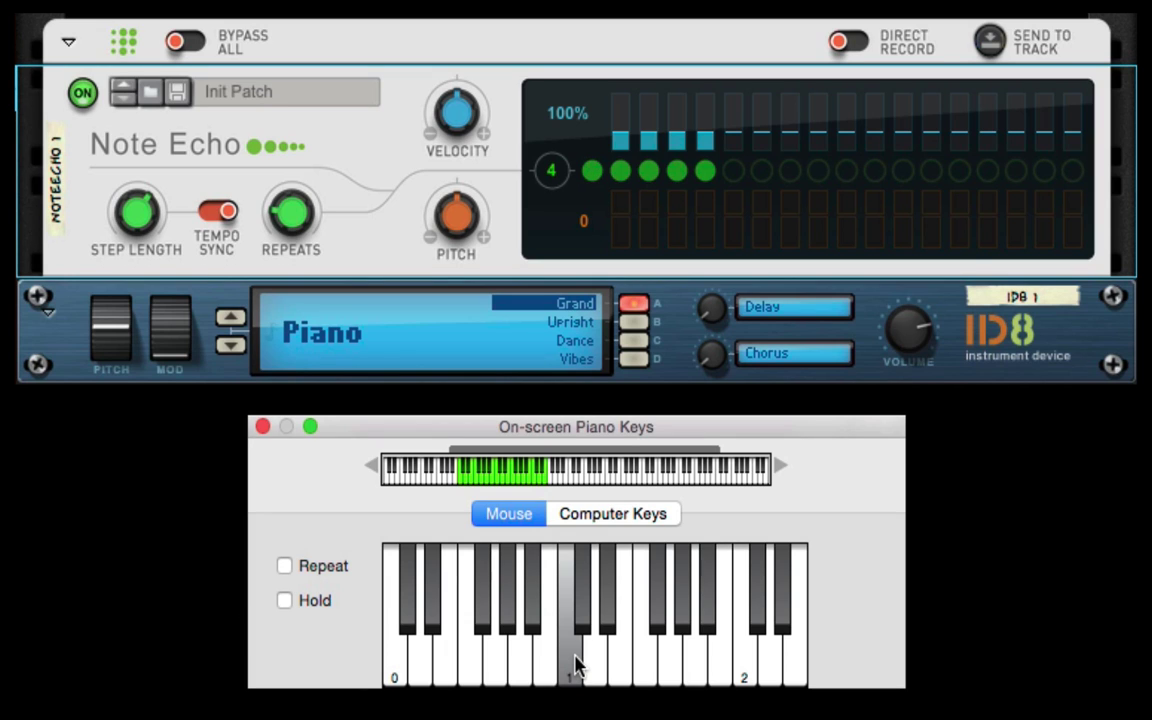
left_click(592, 176)
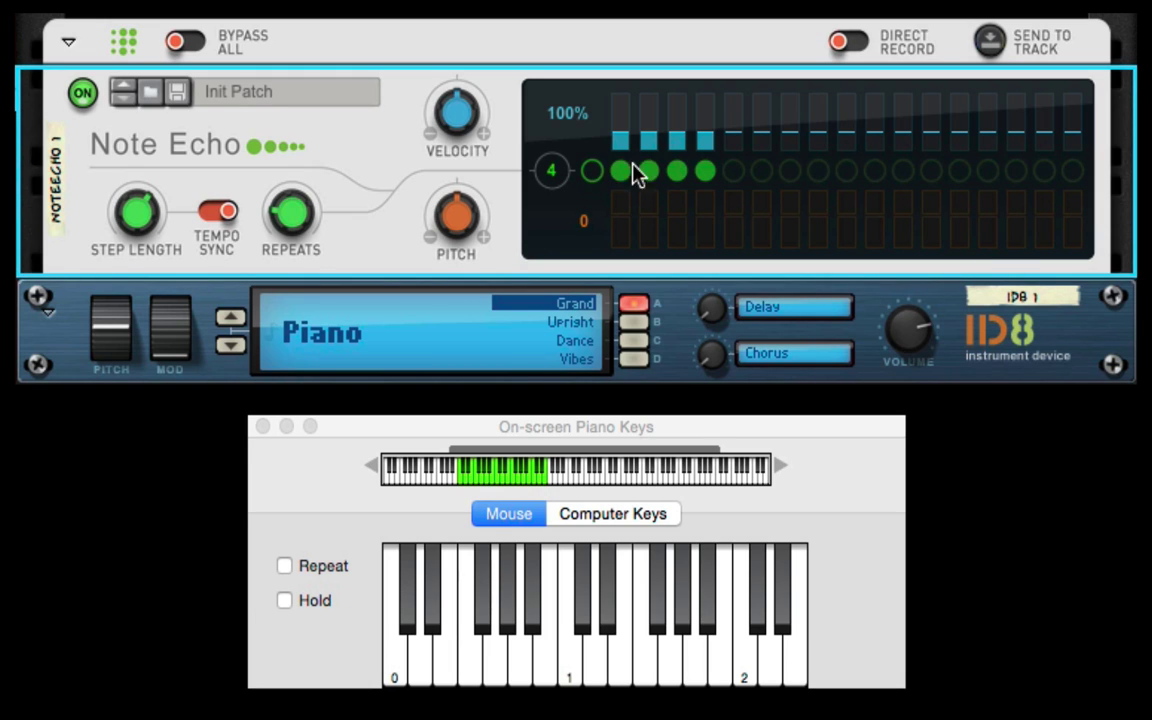
left_click(573, 681)
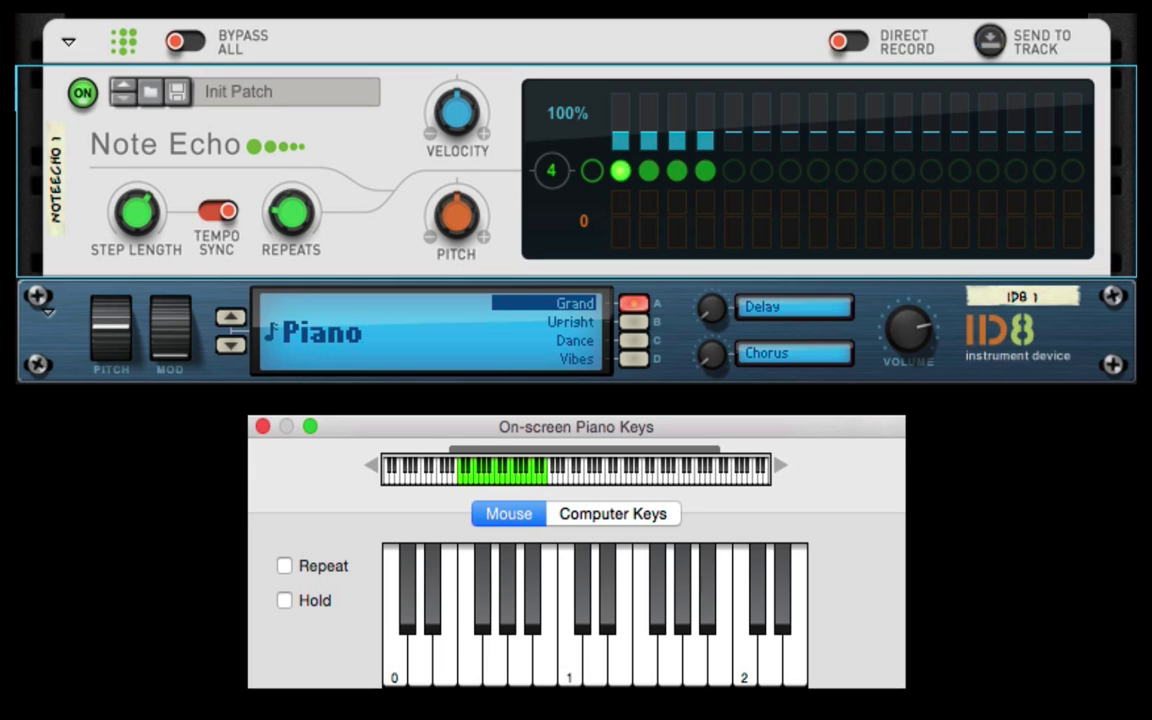
left_click(571, 681)
Play C1 several times to hear the echoes, then switch step one of the Note Echo back on
mouse_move(137, 215)
left_click(572, 673)
left_click(598, 685)
left_click(593, 680)
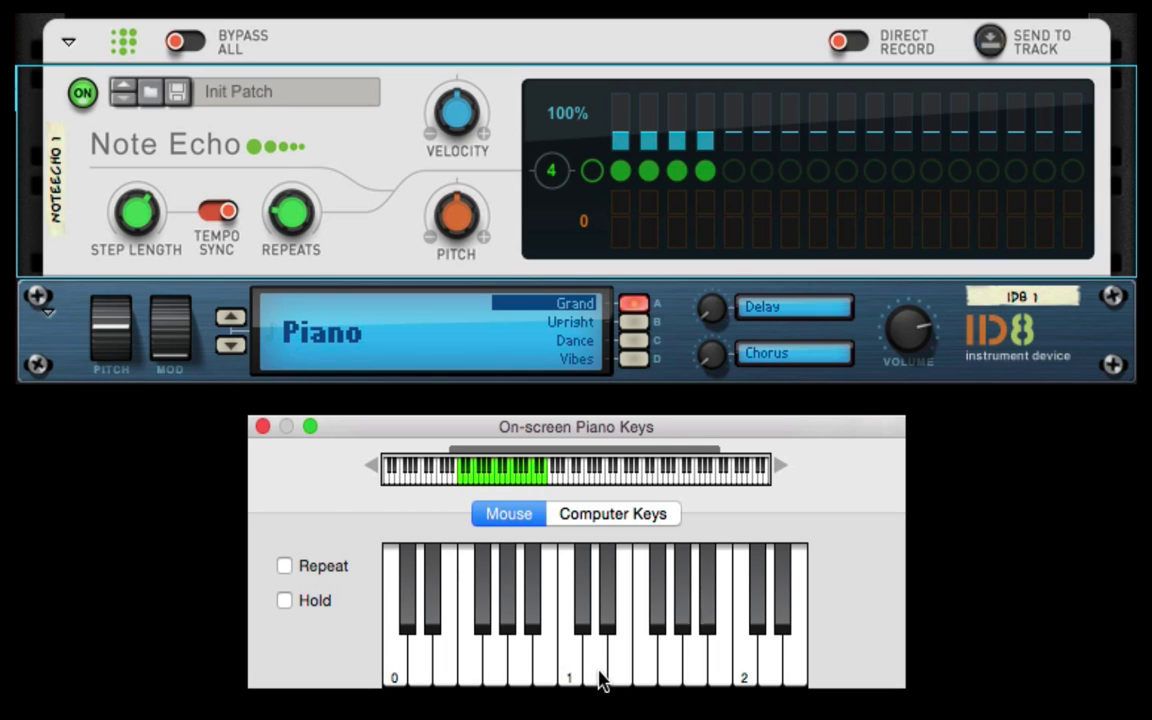
left_click(598, 680)
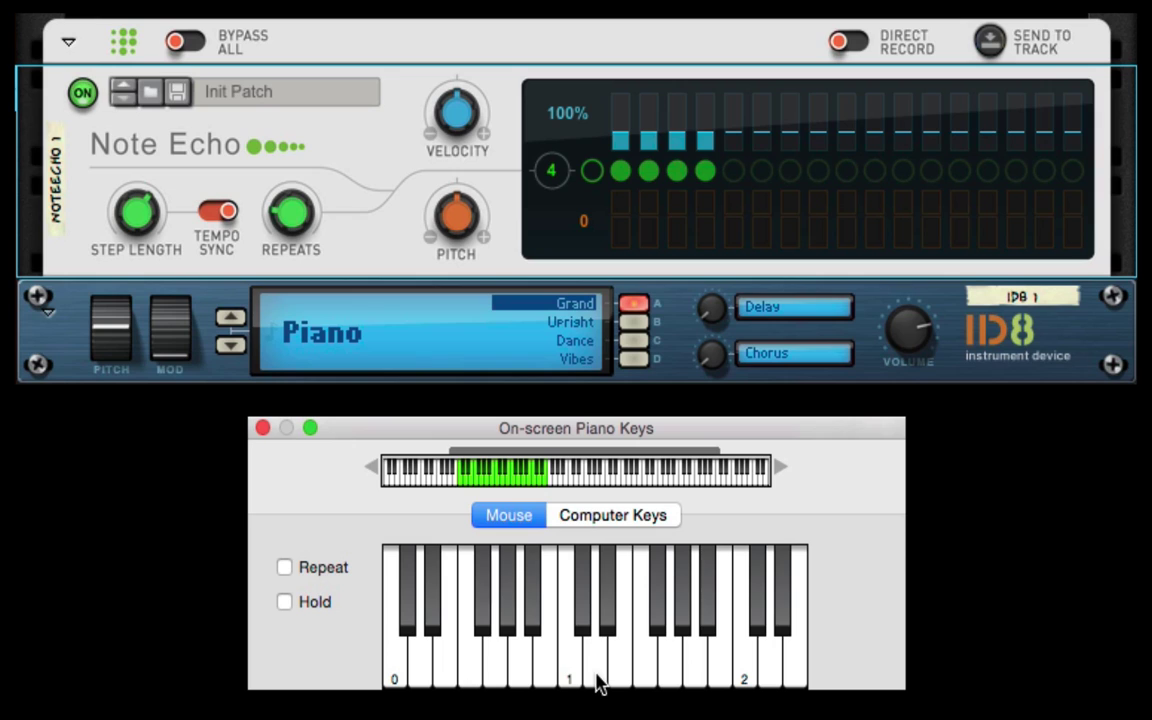
left_click(596, 678)
left_click(597, 176)
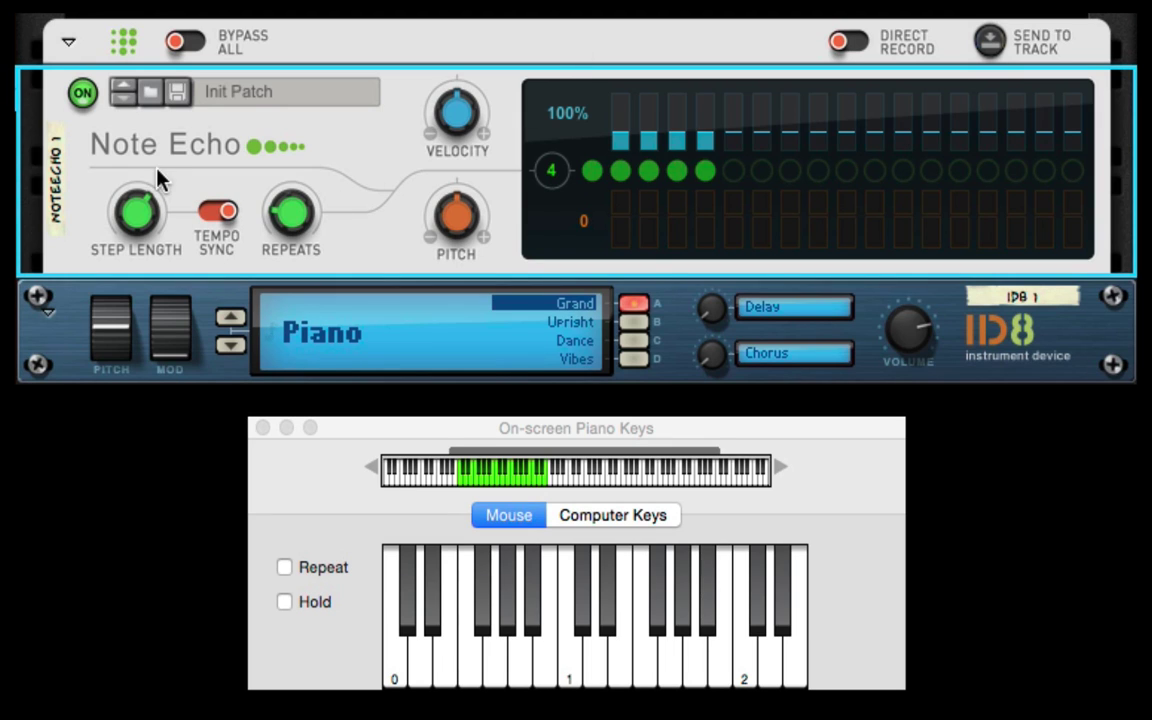
Try a 1/128 Step Length, then lengthen it up to 1/4 and play a note
left_click_drag(138, 215, 129, 281)
left_click_drag(133, 222, 137, 211)
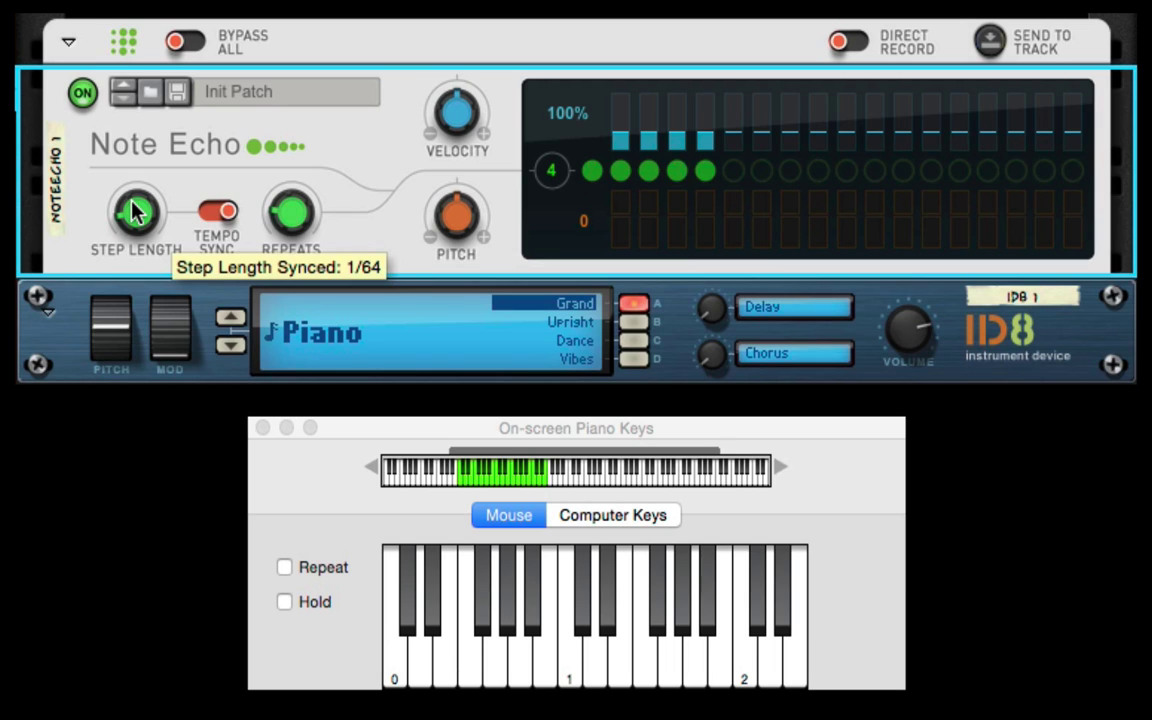
left_click_drag(140, 228, 139, 234)
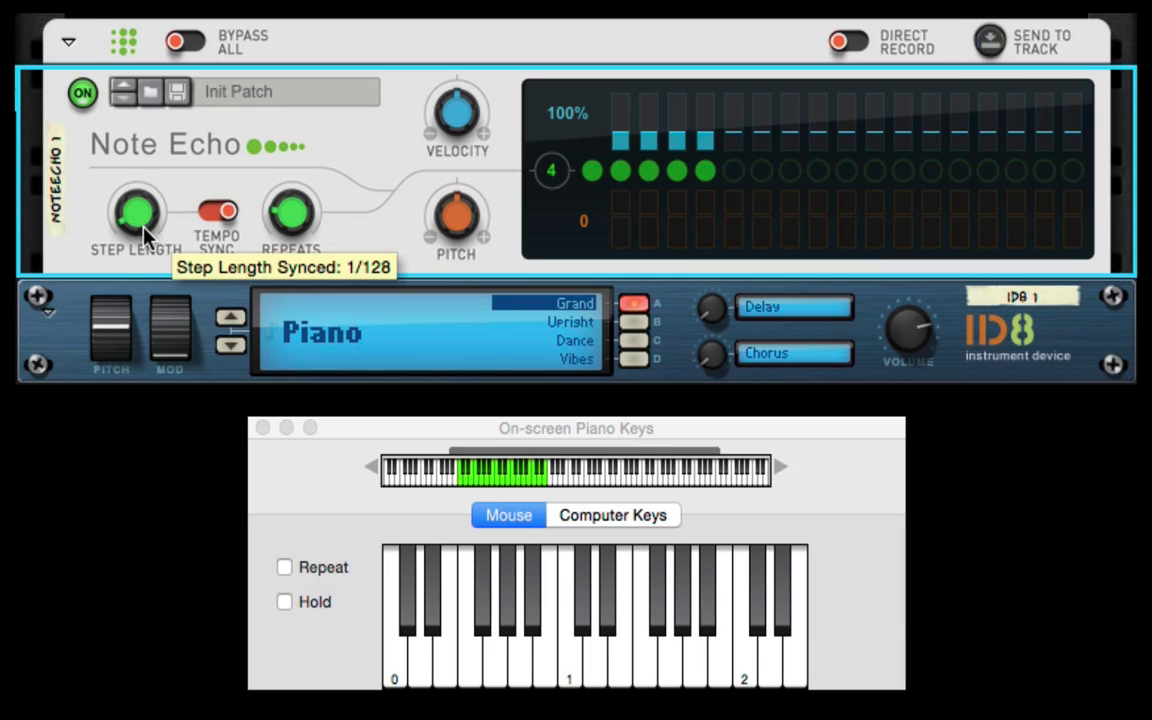
left_click_drag(122, 205, 137, 102)
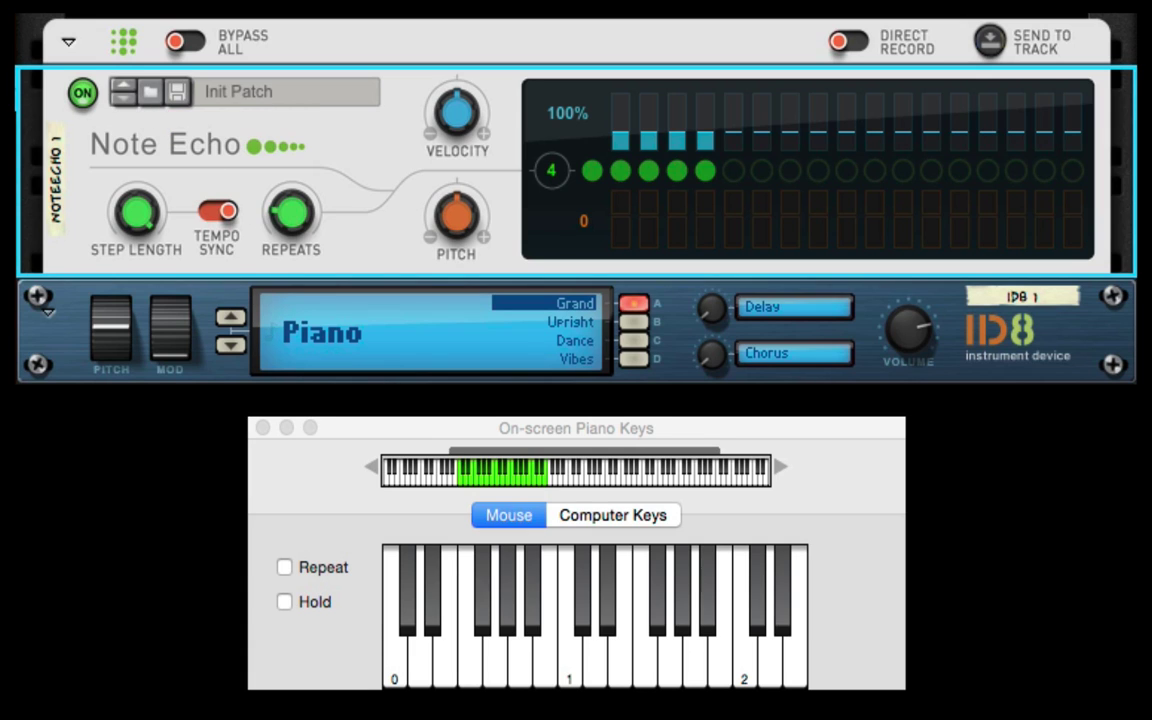
left_click(589, 674)
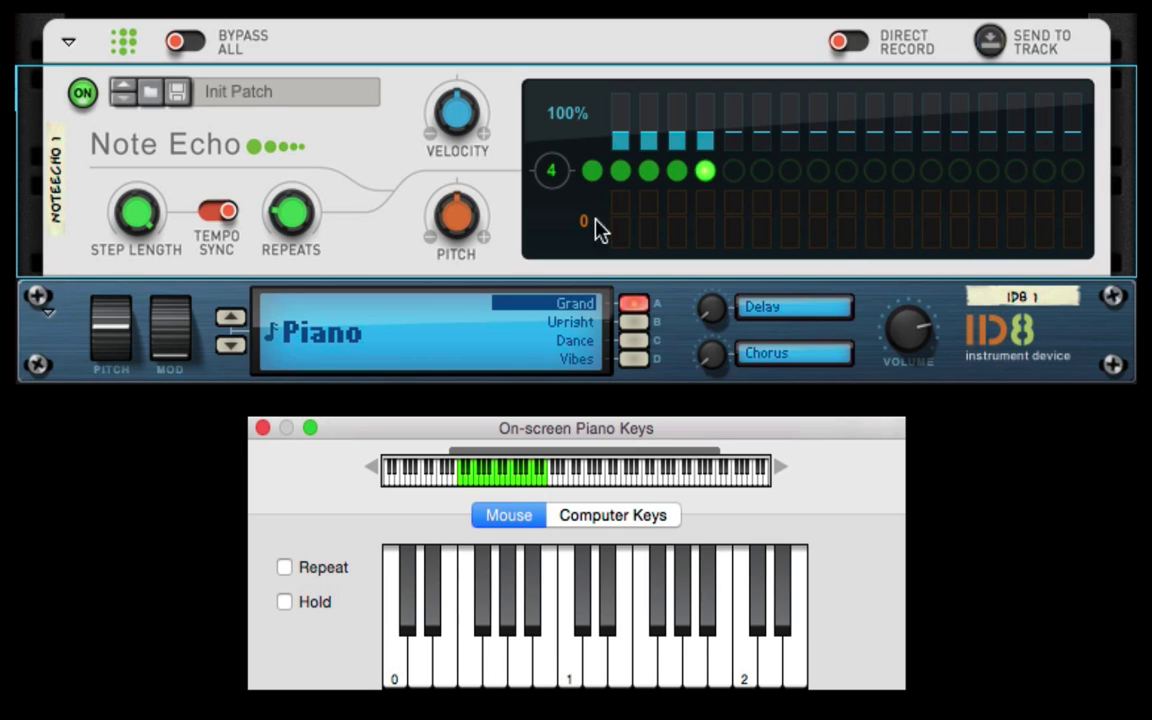
Set the Note Echo repeats to 17, toggling the first step off and on around a C1 audition
left_click_drag(140, 222, 128, 278)
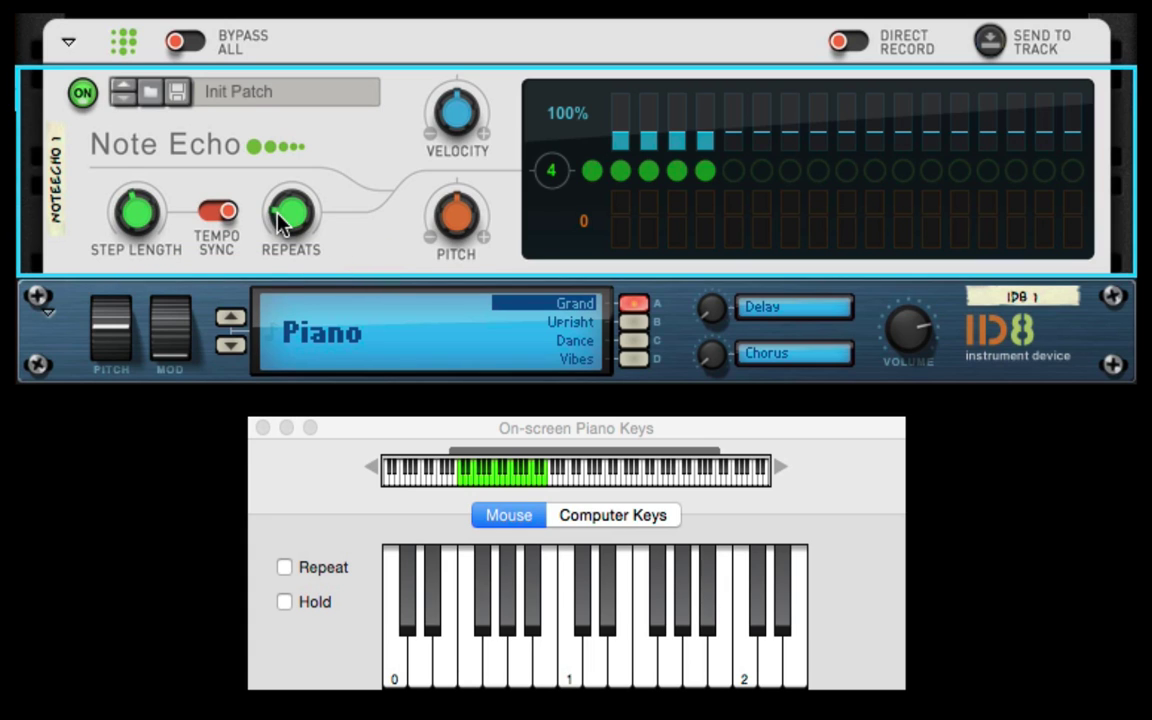
left_click_drag(281, 222, 312, 118)
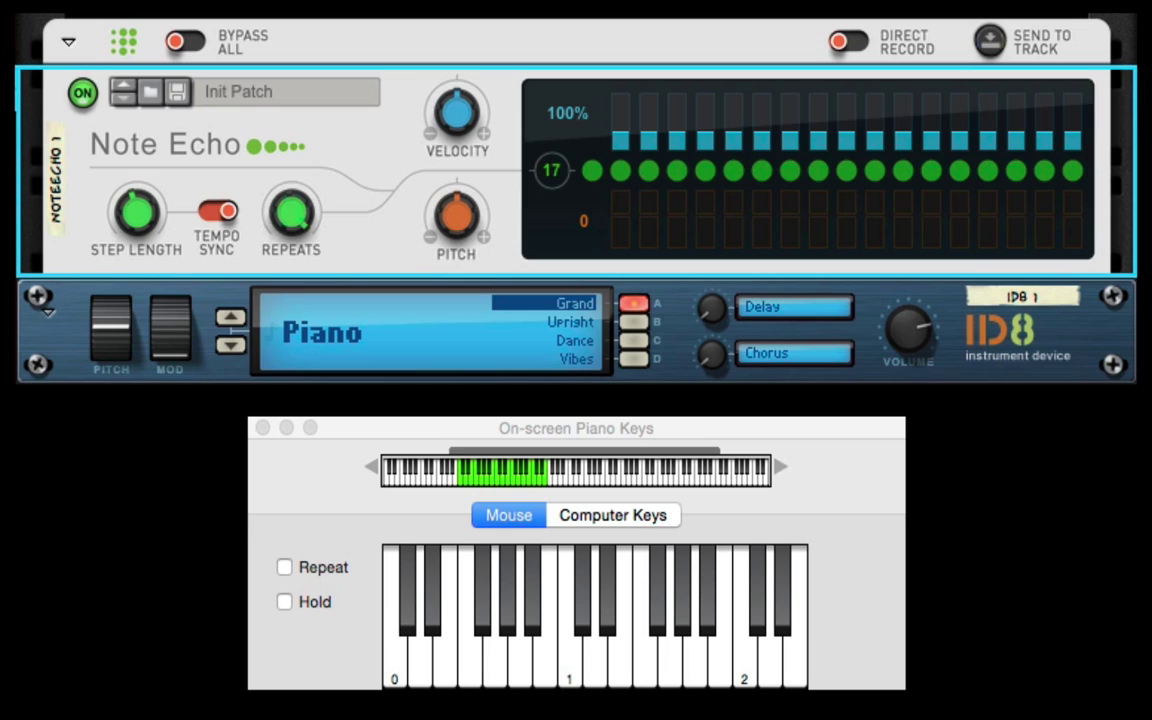
left_click(592, 172)
left_click(573, 680)
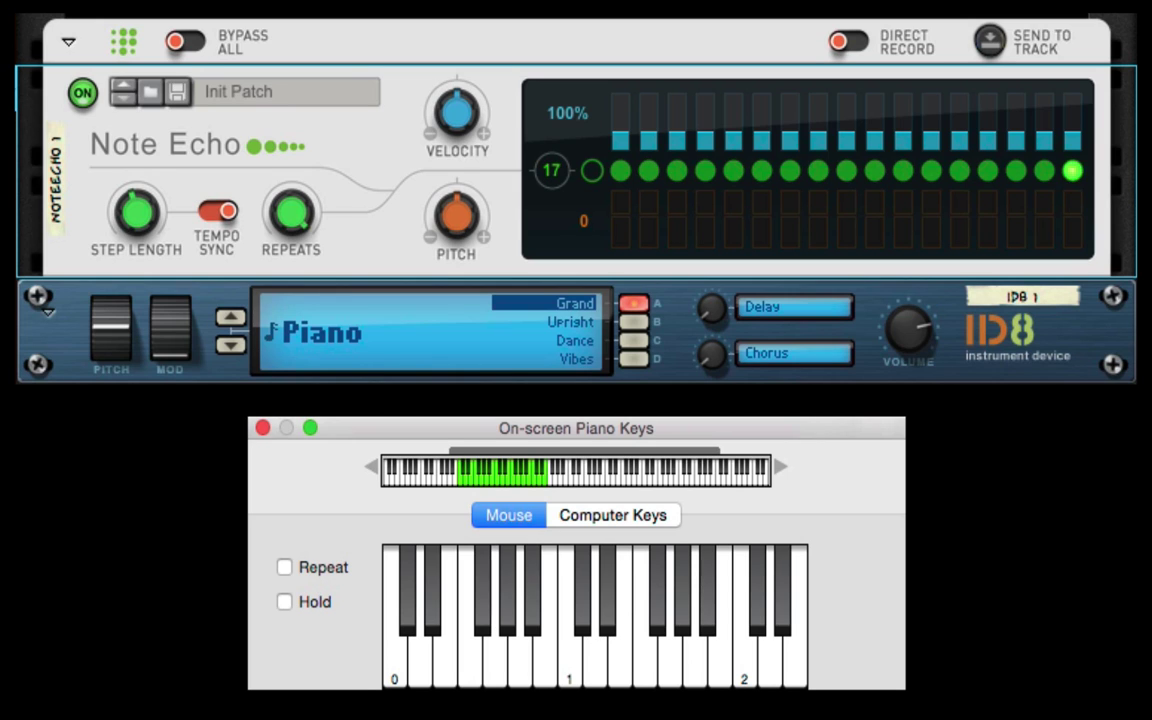
left_click(591, 184)
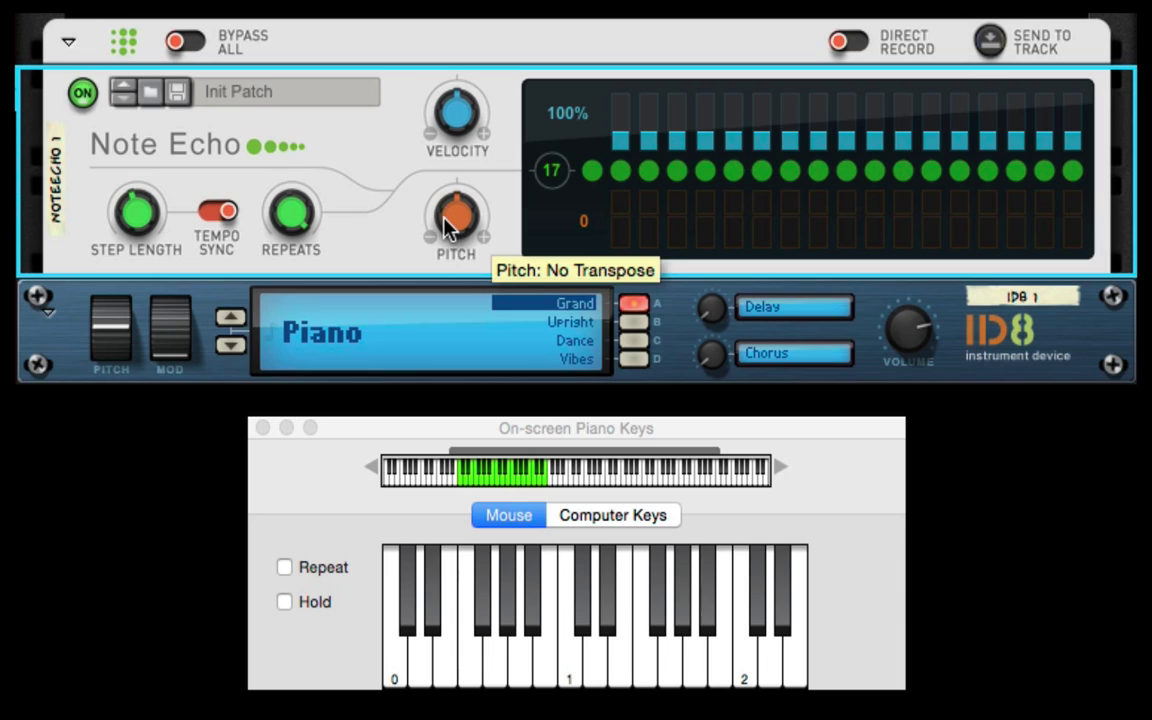
left_click_drag(447, 224, 446, 219)
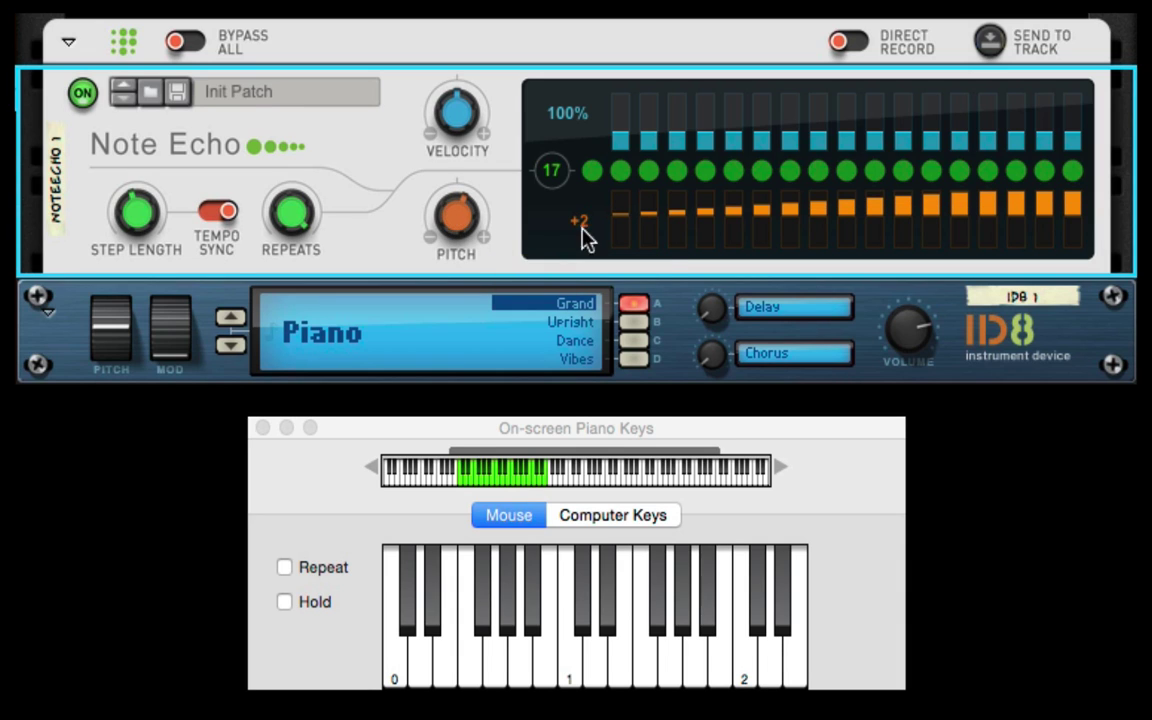
left_click_drag(446, 232, 439, 248)
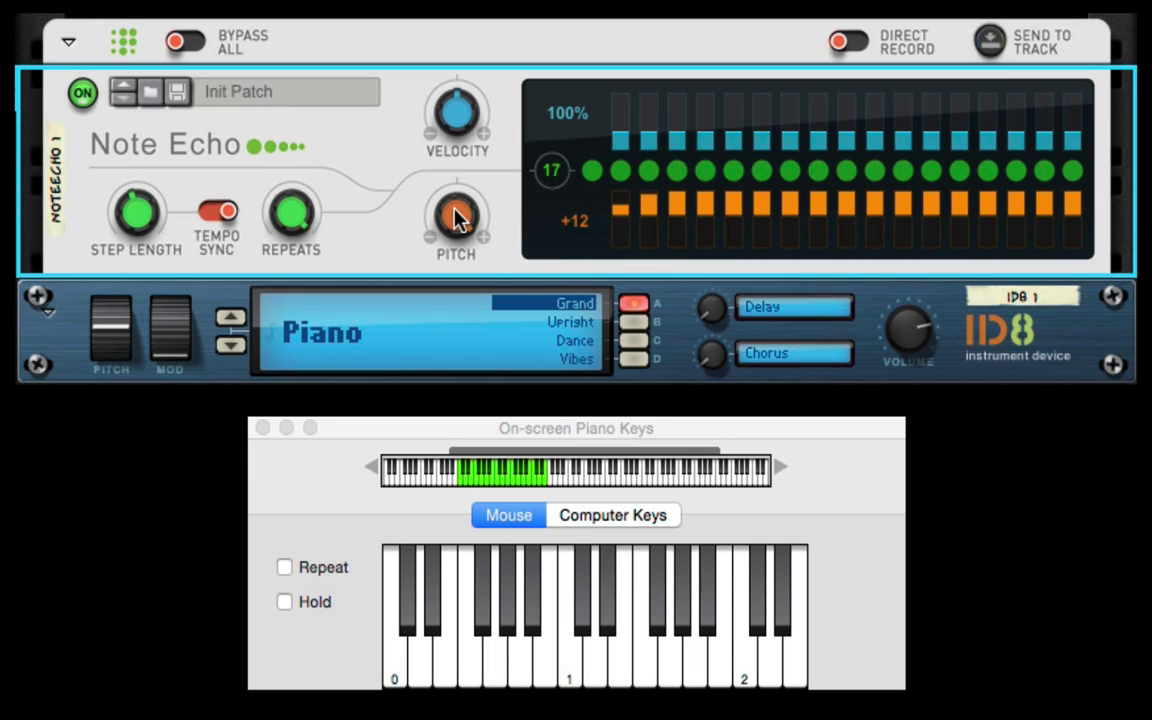
left_click_drag(455, 218, 442, 252)
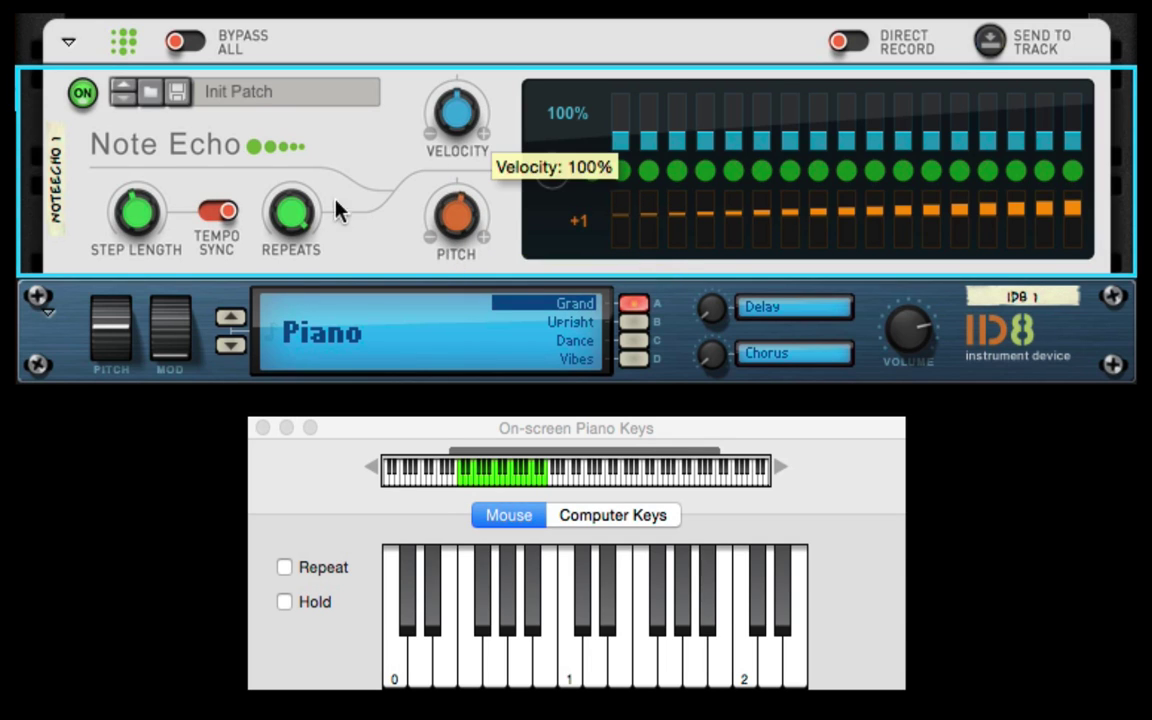
left_click_drag(290, 213, 284, 250)
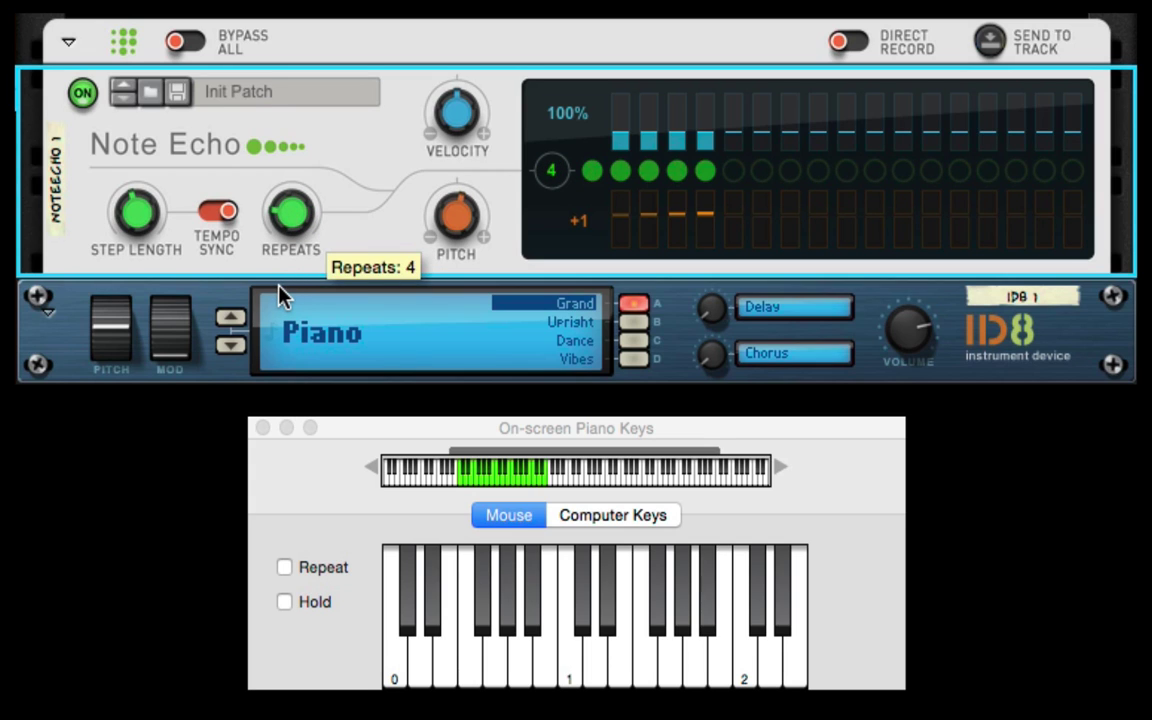
mouse_move(450, 235)
left_mouse_down()
mouse_move(457, 203)
mouse_move(452, 217)
left_mouse_up()
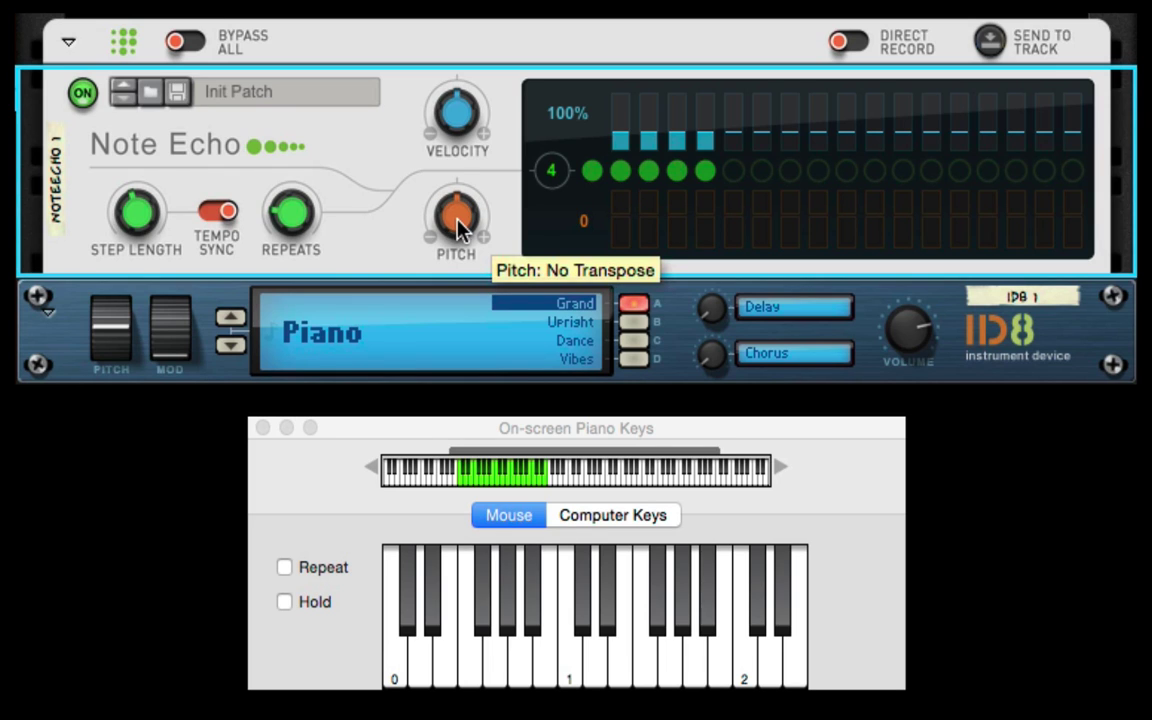
left_click_drag(447, 230, 432, 340)
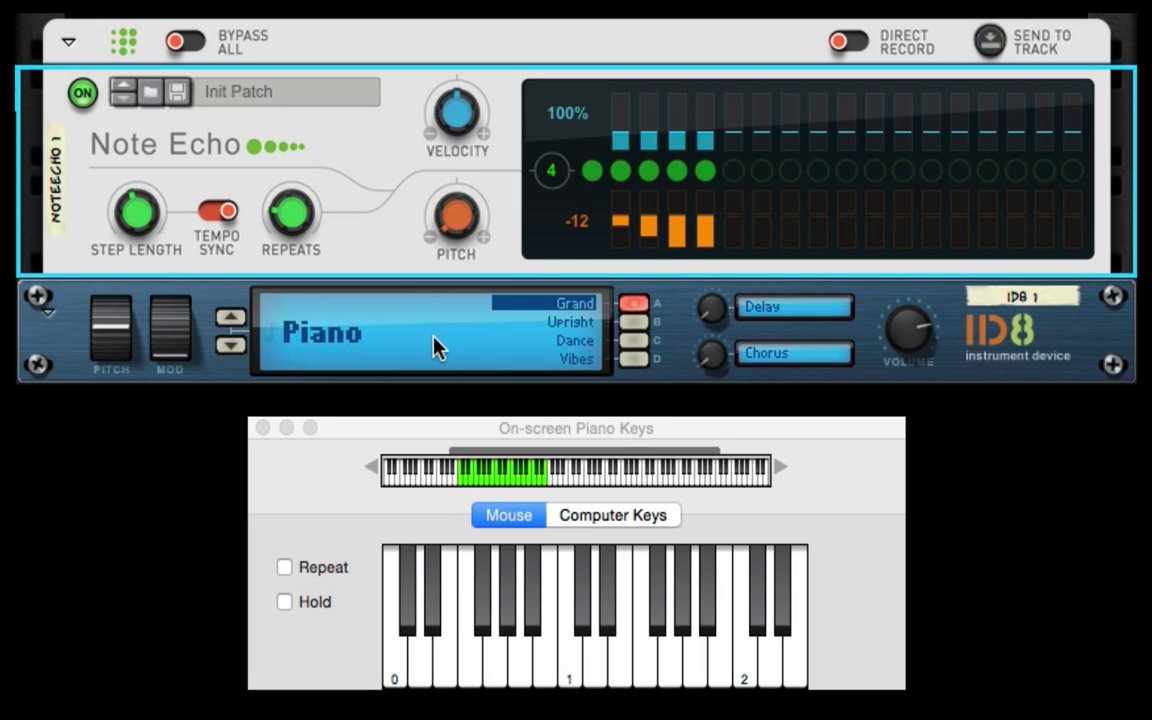
left_click_drag(457, 115, 458, 108)
left_click_drag(303, 225, 281, 110)
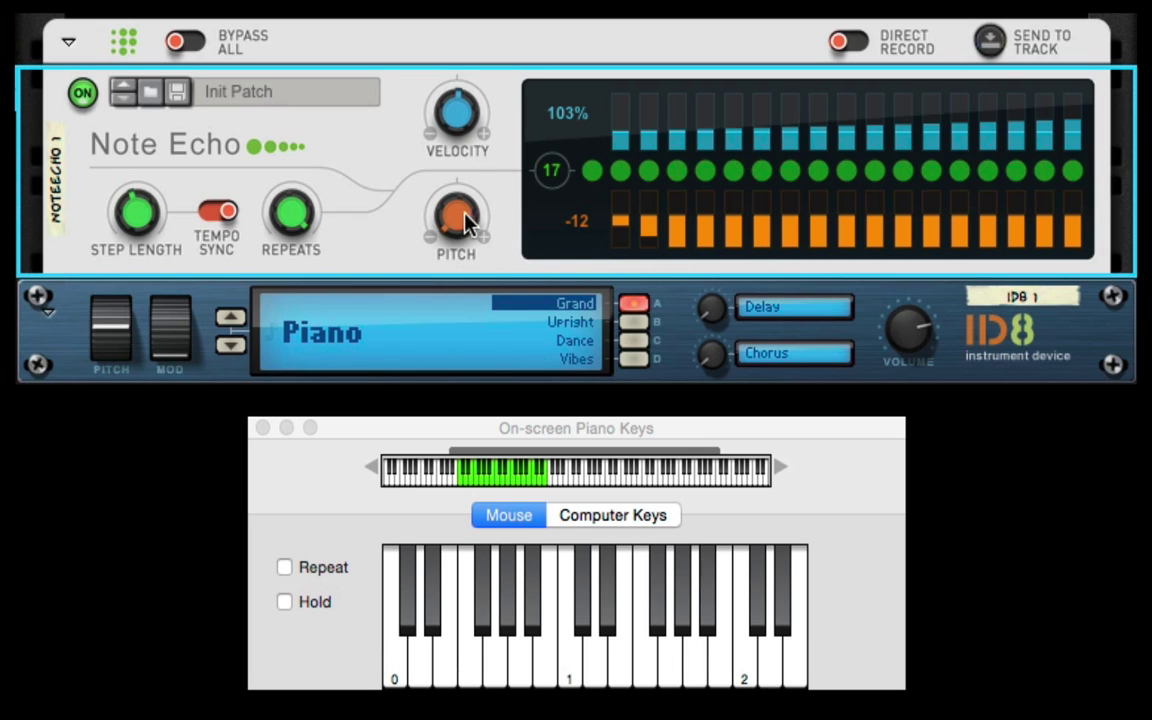
left_click_drag(465, 222, 465, 188)
left_click_drag(454, 118, 458, 120)
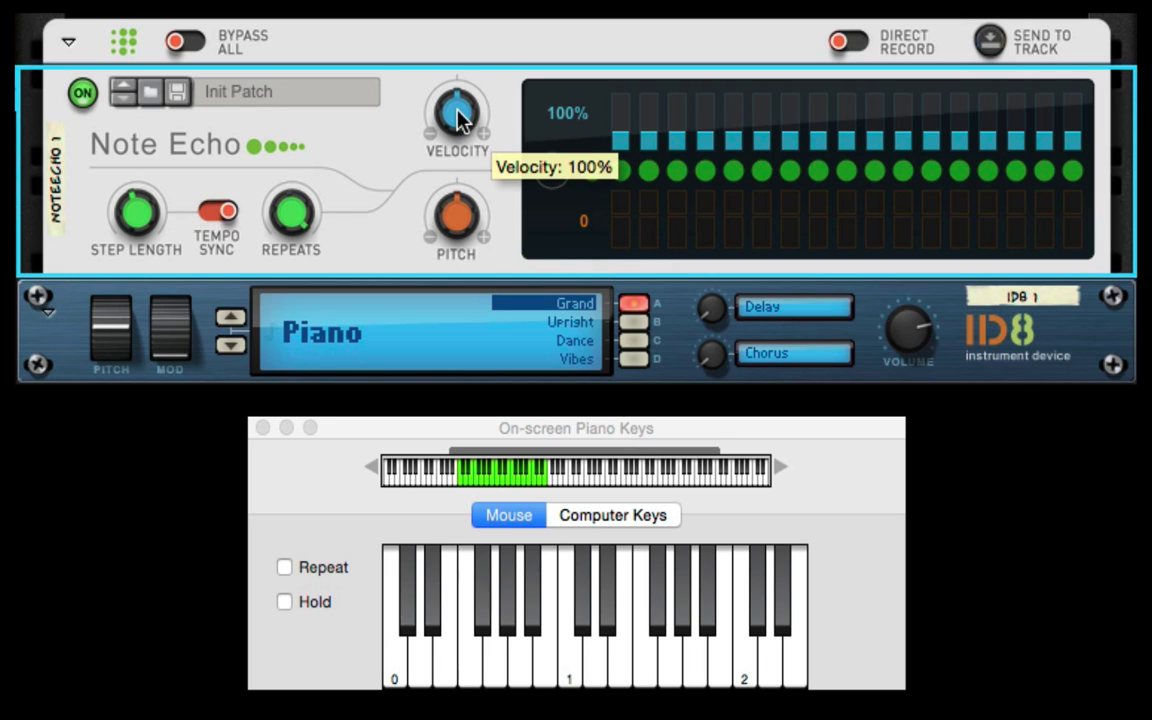
Drop the repeats to 4 and set the echo pitch to +6 semitones, auditioning on C1
left_click_drag(298, 218, 297, 290)
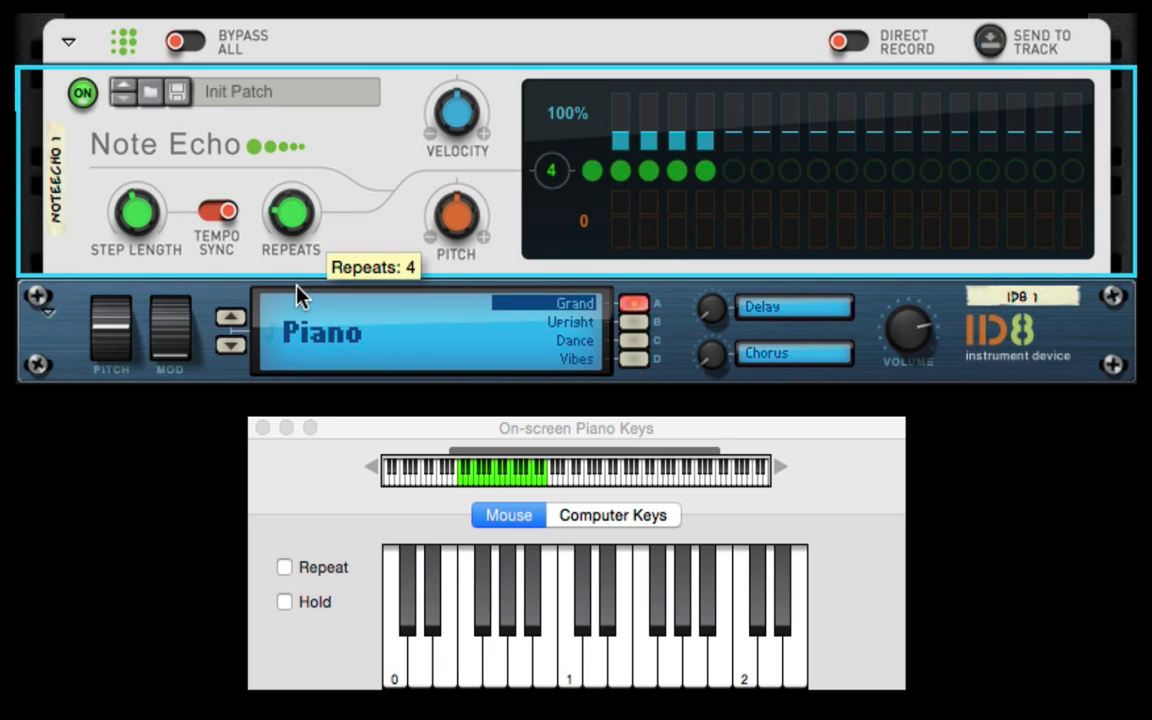
left_click(565, 670)
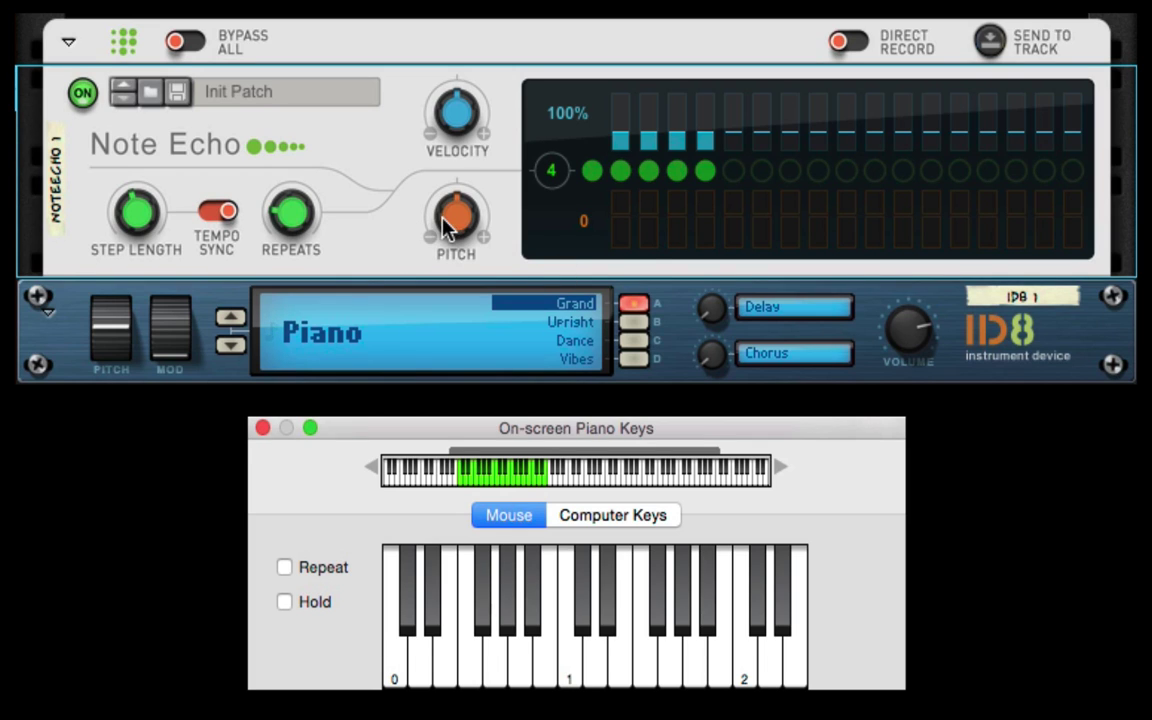
left_click_drag(445, 226, 445, 210)
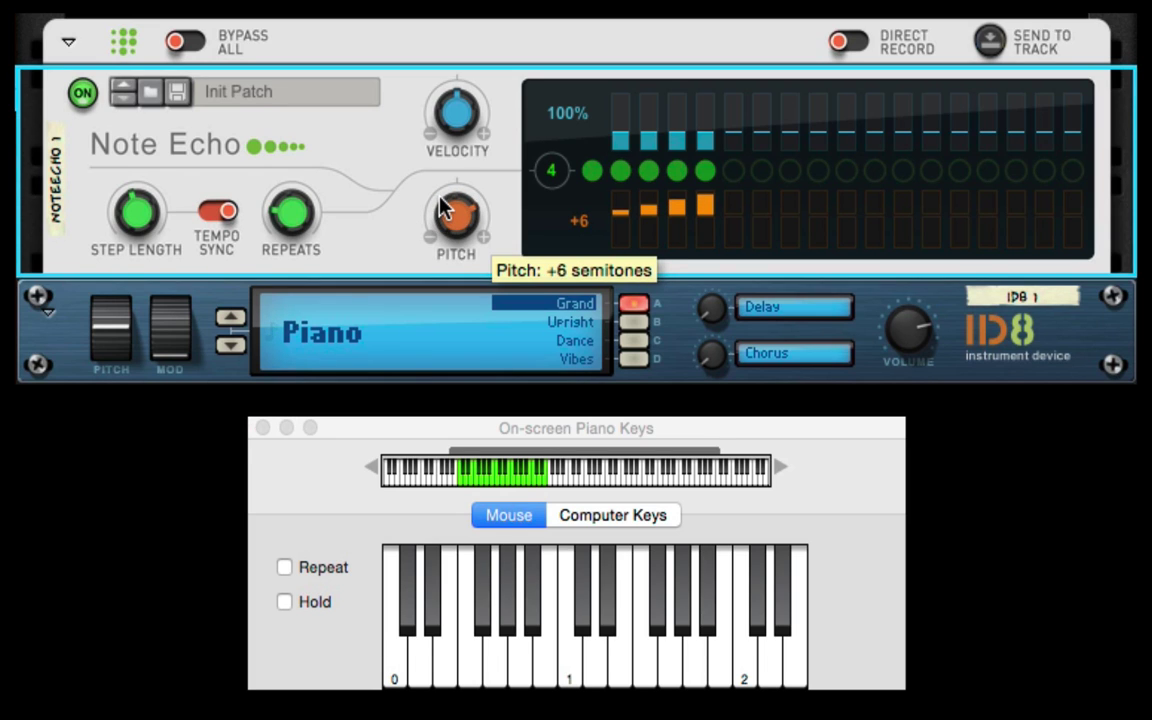
left_click(579, 667)
left_click(578, 665)
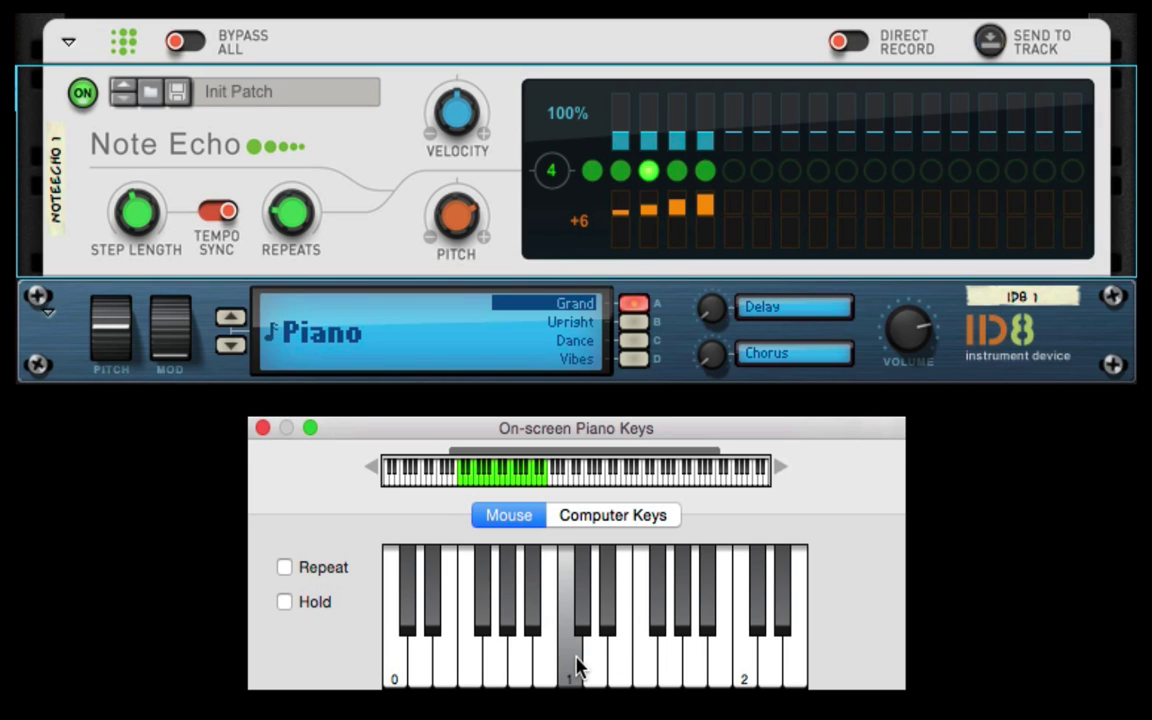
Audition the rising echoes at 7, 8, 11 and 13 repeats
left_click_drag(283, 221, 298, 207)
left_click(571, 672)
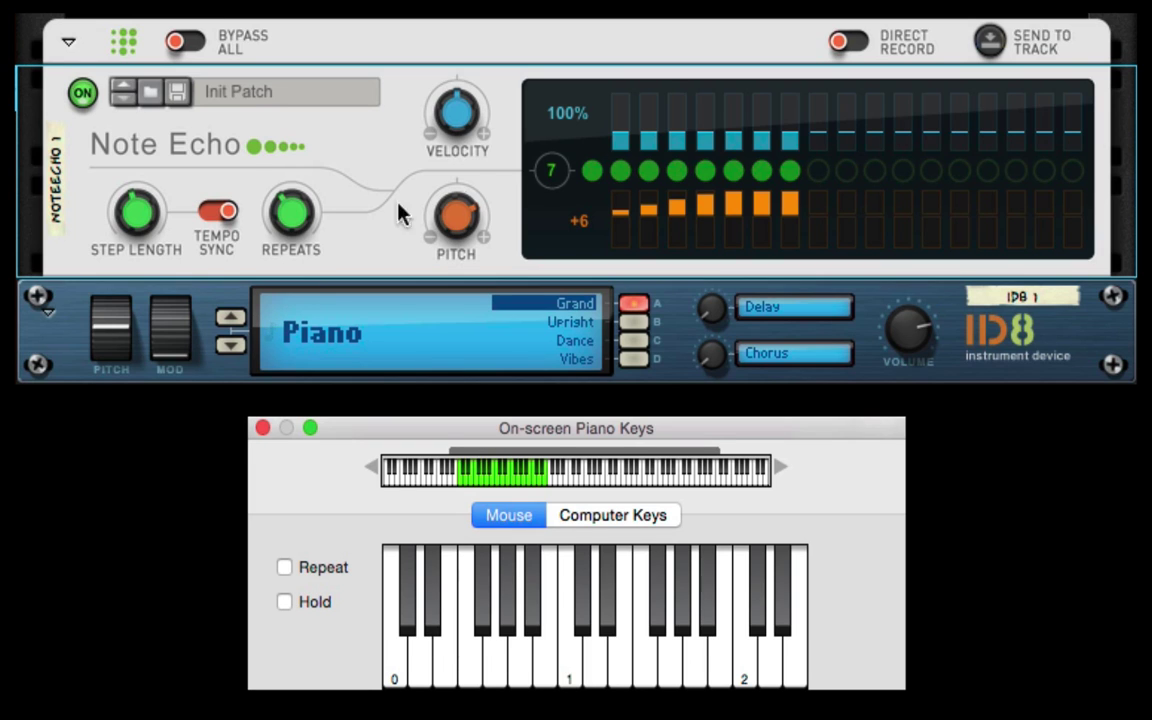
left_click_drag(288, 218, 290, 211)
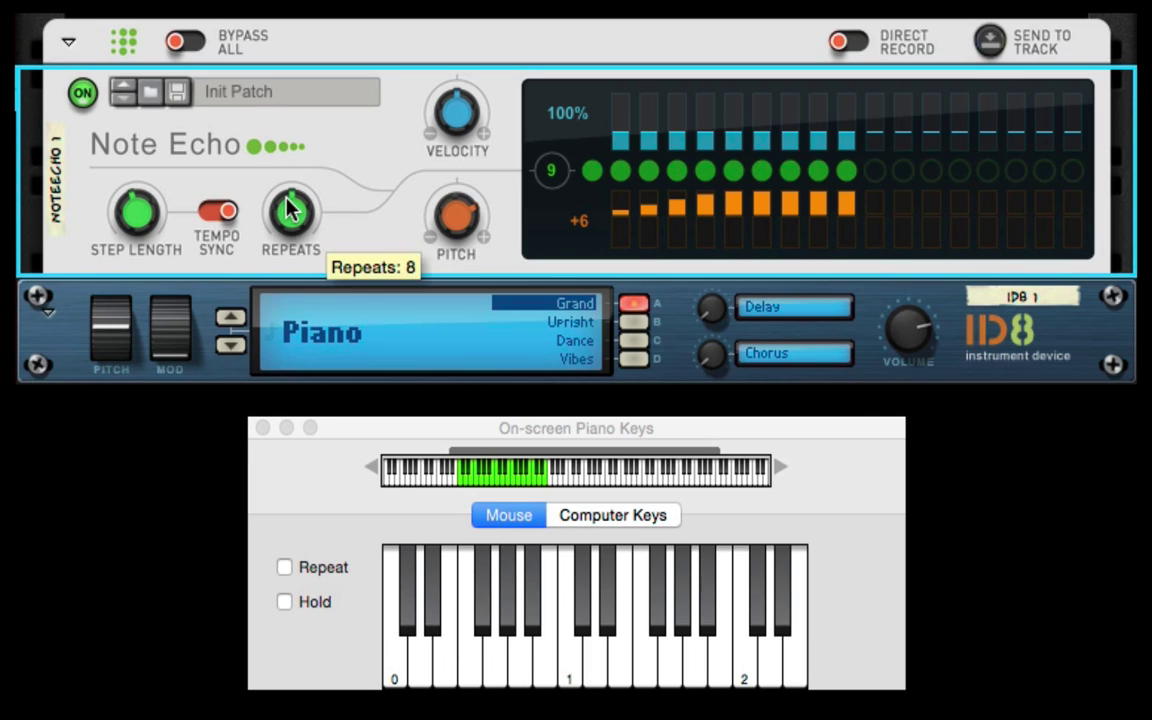
left_click(587, 683)
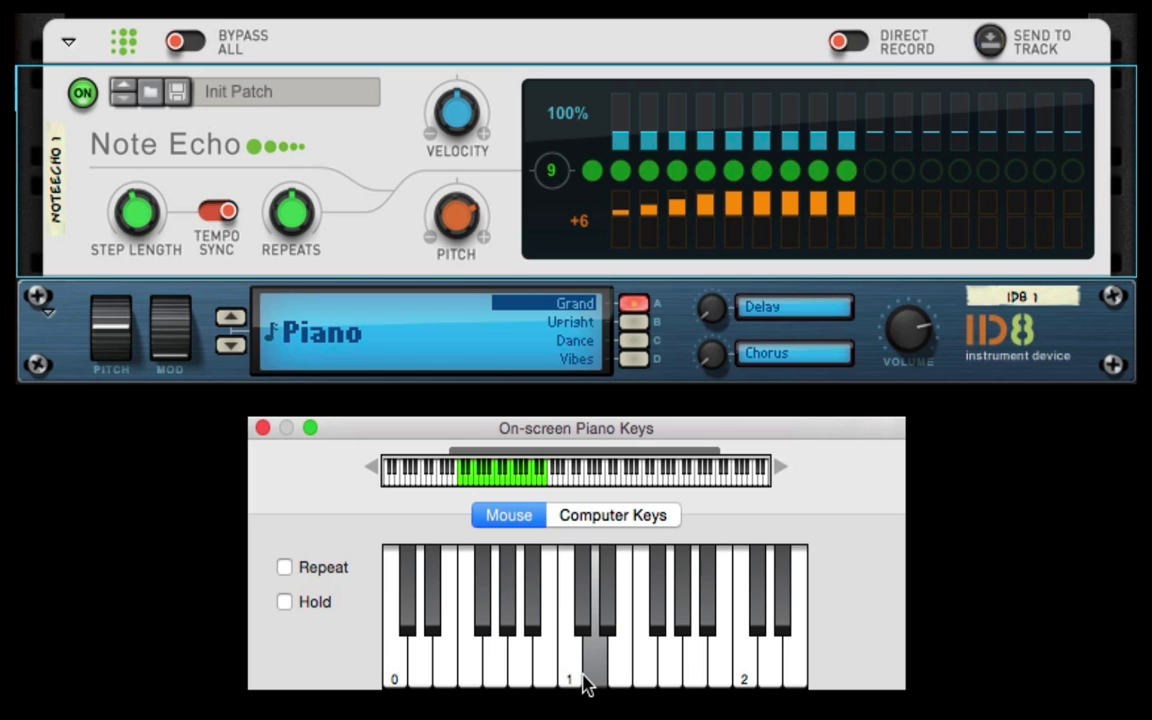
left_click_drag(284, 222, 292, 210)
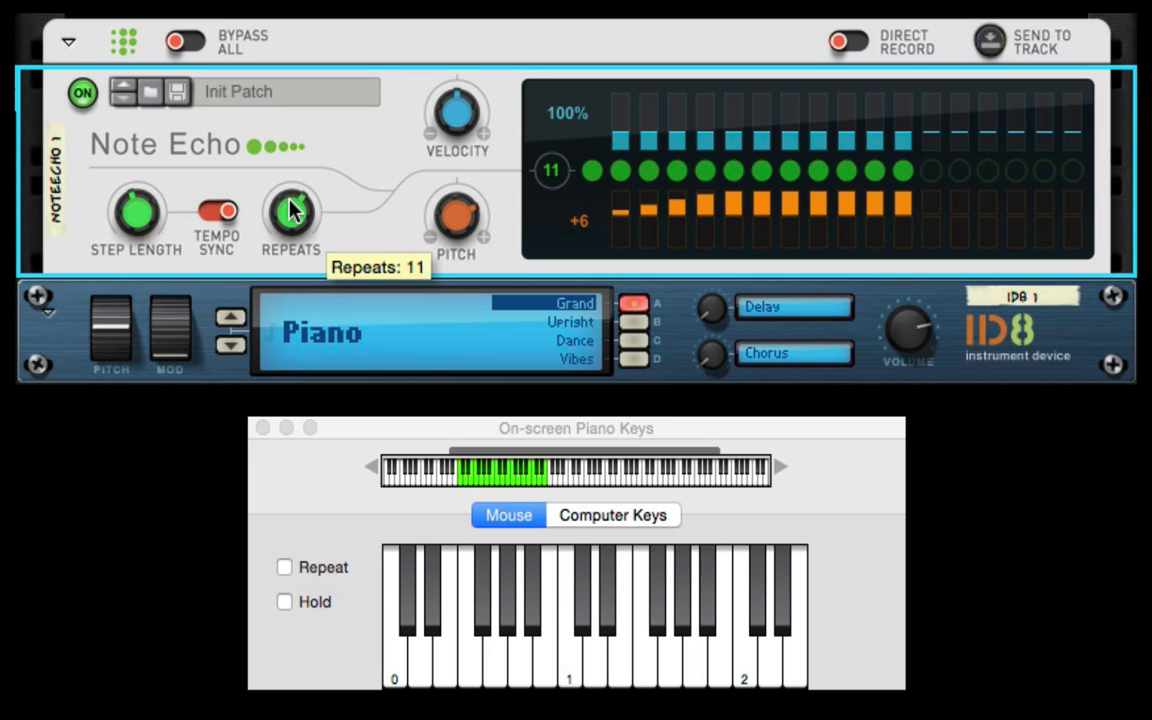
left_click(590, 682)
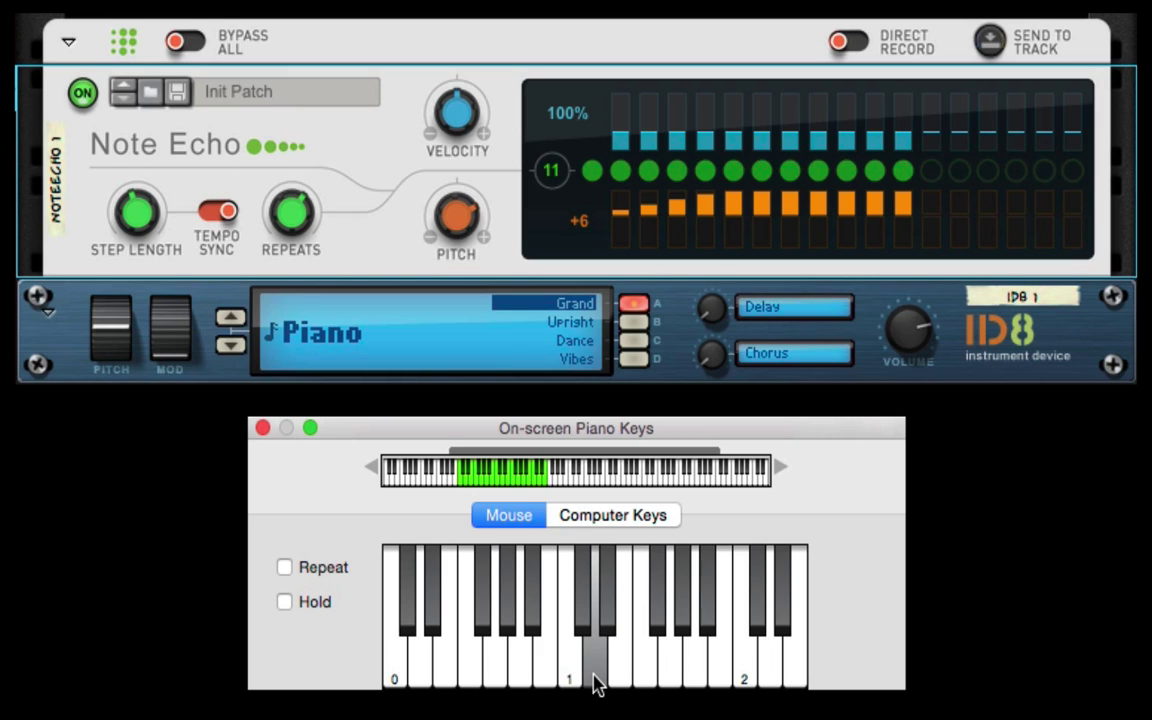
left_click_drag(292, 210, 296, 205)
left_click(622, 674)
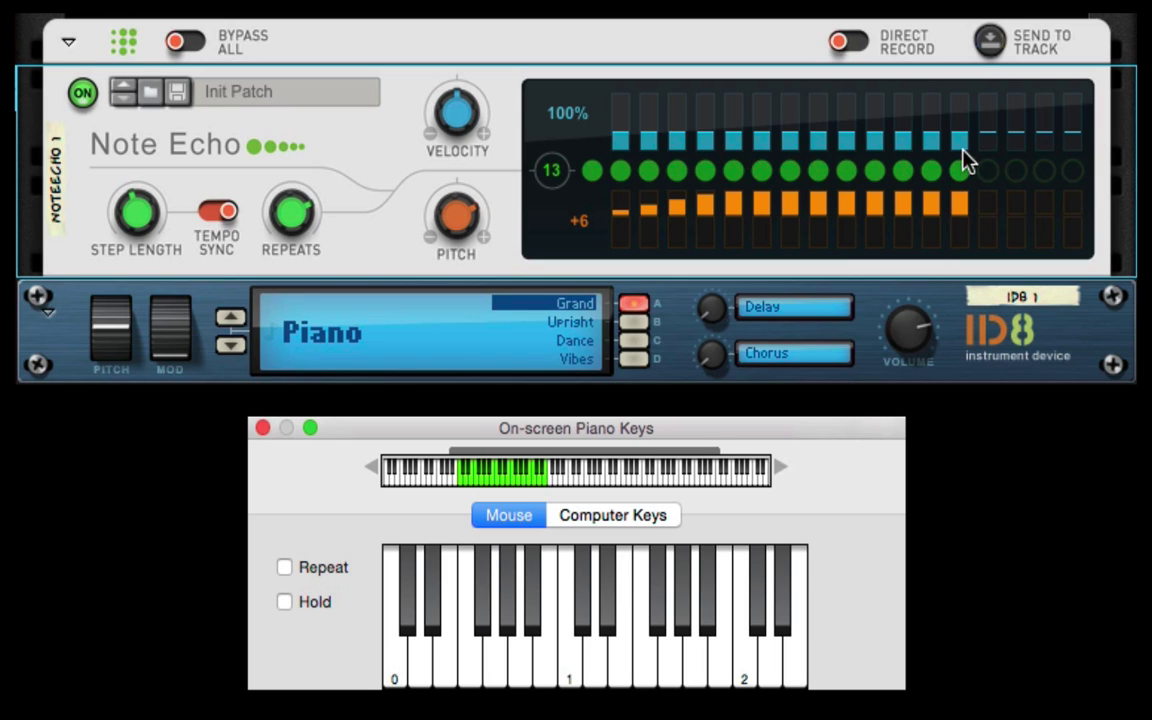
left_click(618, 678)
Lower the repeats back to 11, then raise them to 12, playing a note after each
left_click(295, 224)
left_click_drag(293, 220, 292, 231)
left_click(582, 676)
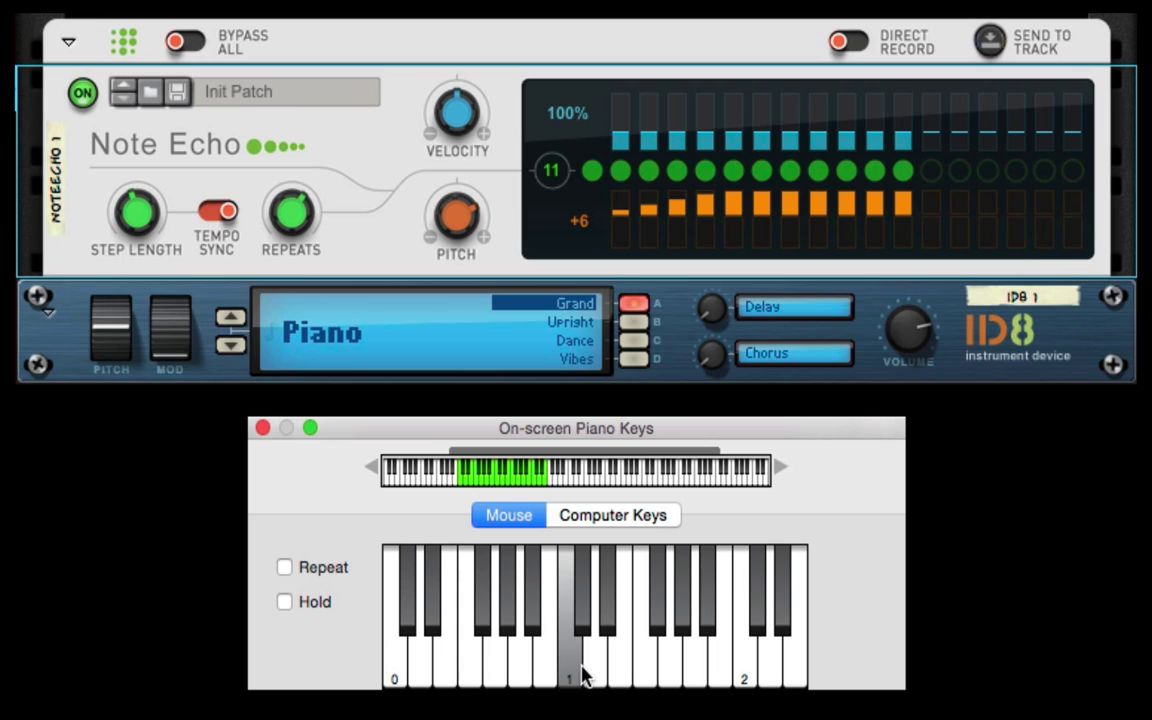
left_click(288, 213)
left_click_drag(288, 213, 288, 208)
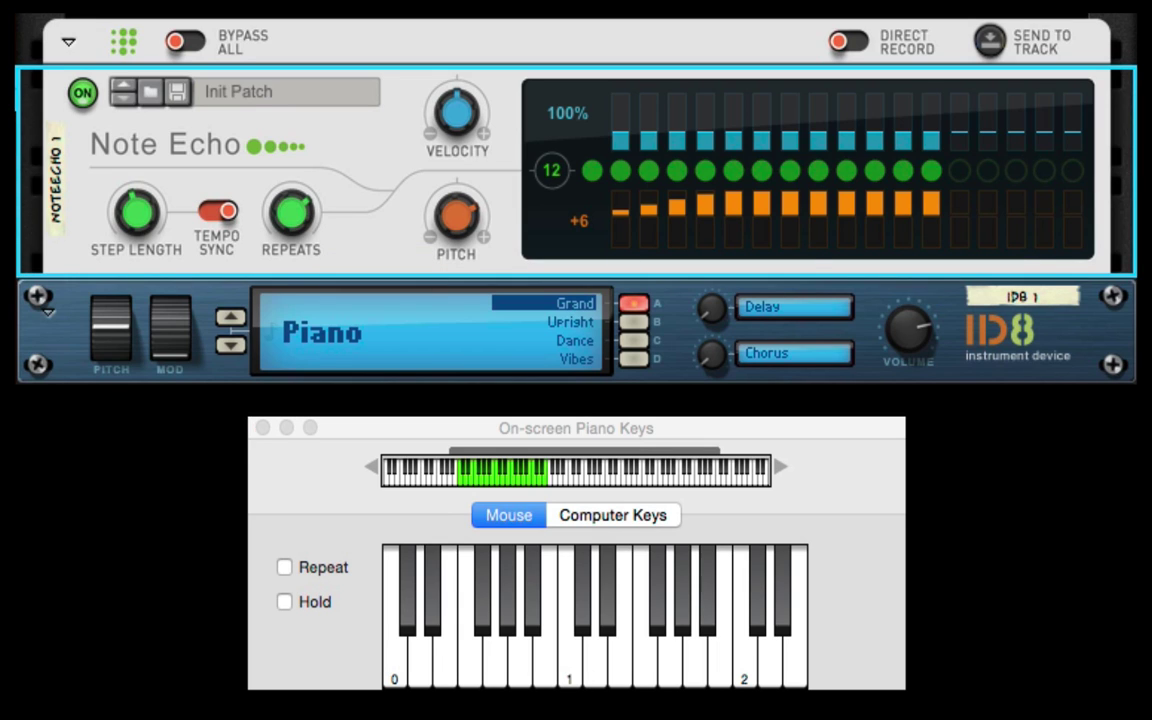
left_click(597, 668)
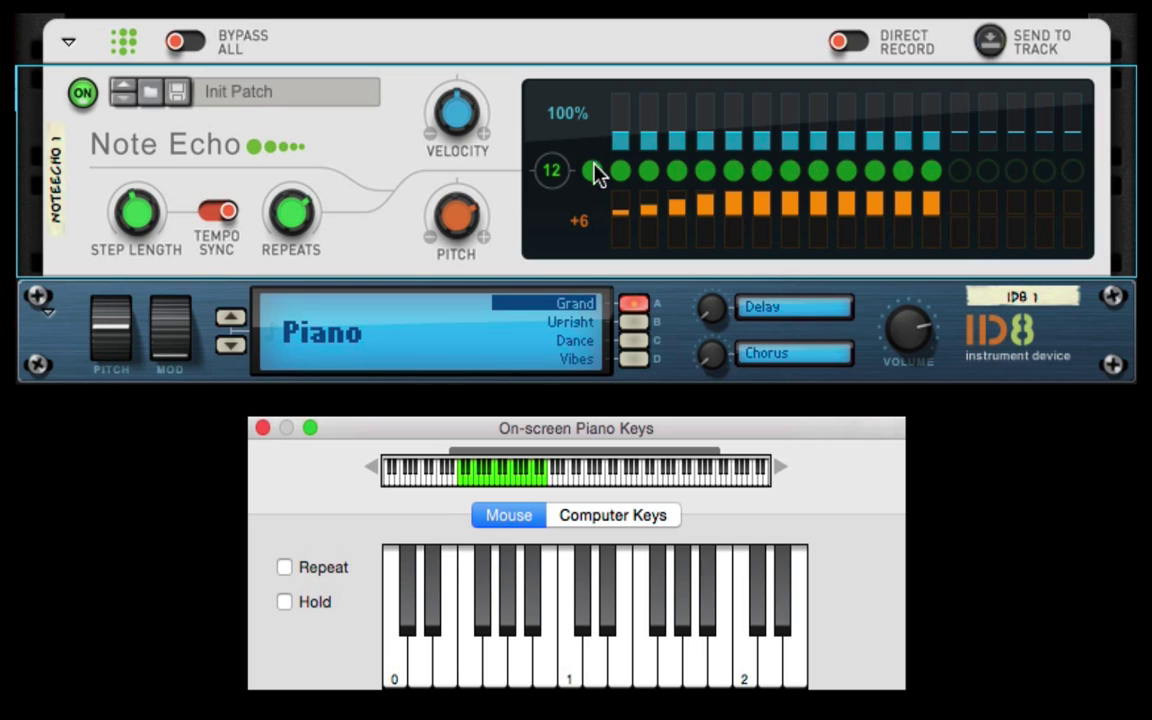
Set Note Echo repeats to 17 and pitch to +1 semitone, then play two notes
left_click_drag(289, 215, 290, 172)
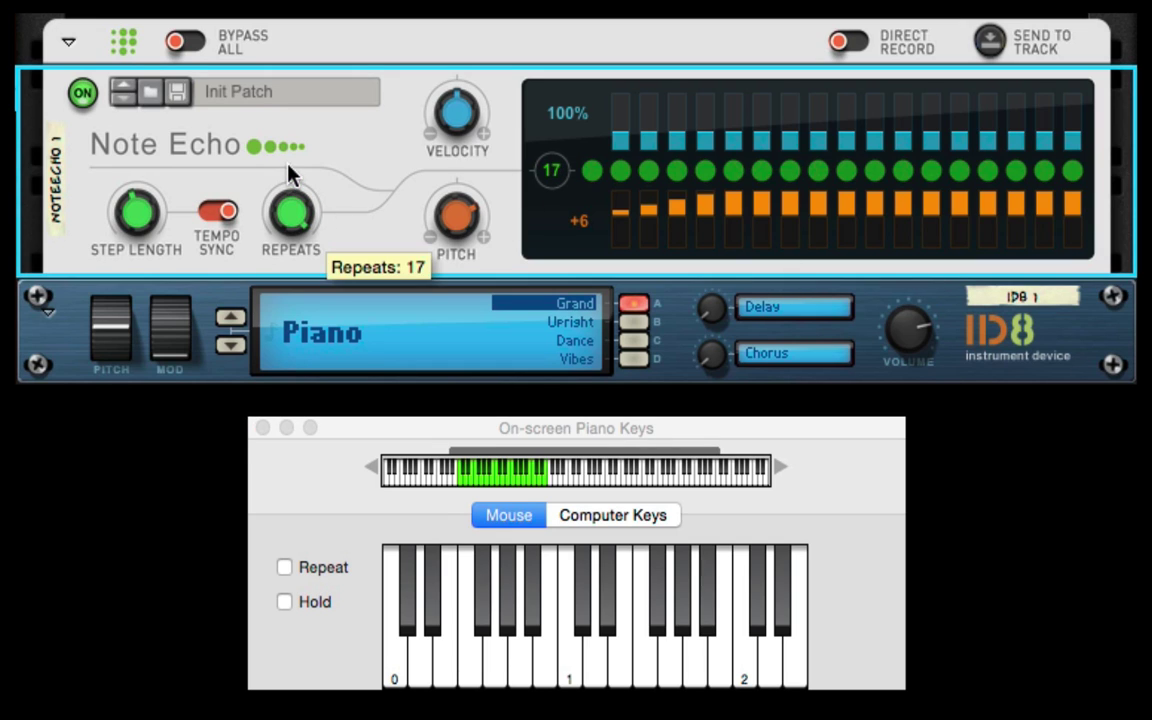
left_click_drag(445, 212, 453, 230)
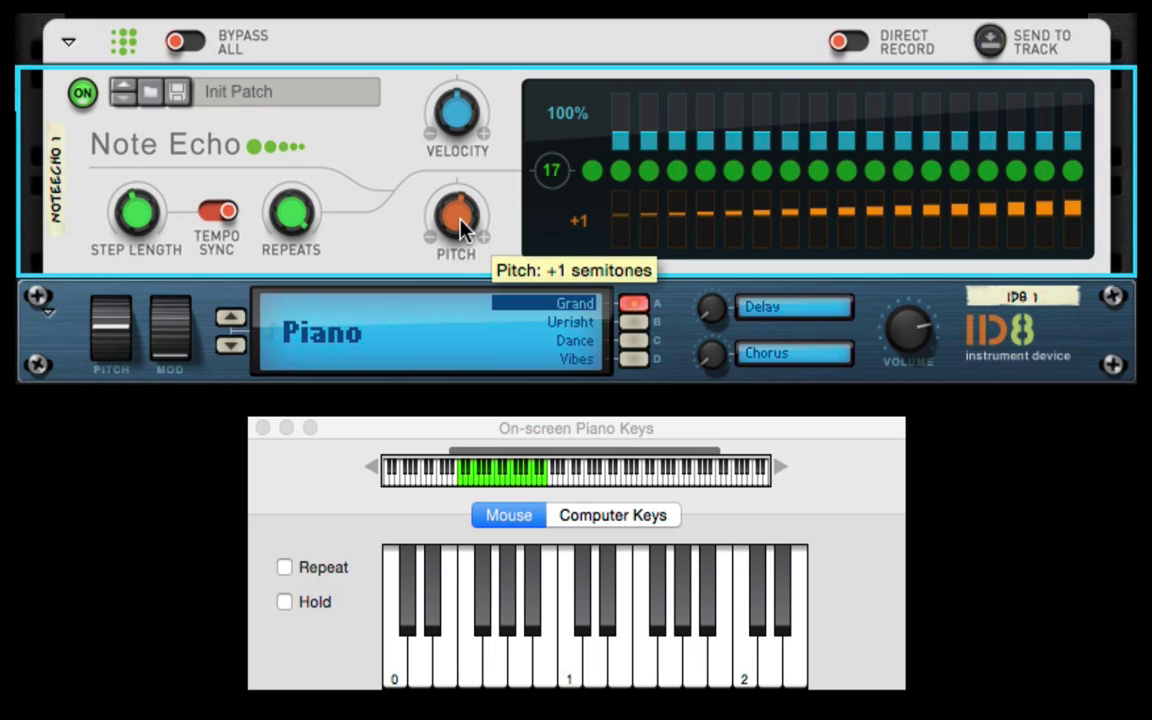
scroll(461, 225, "up", 1)
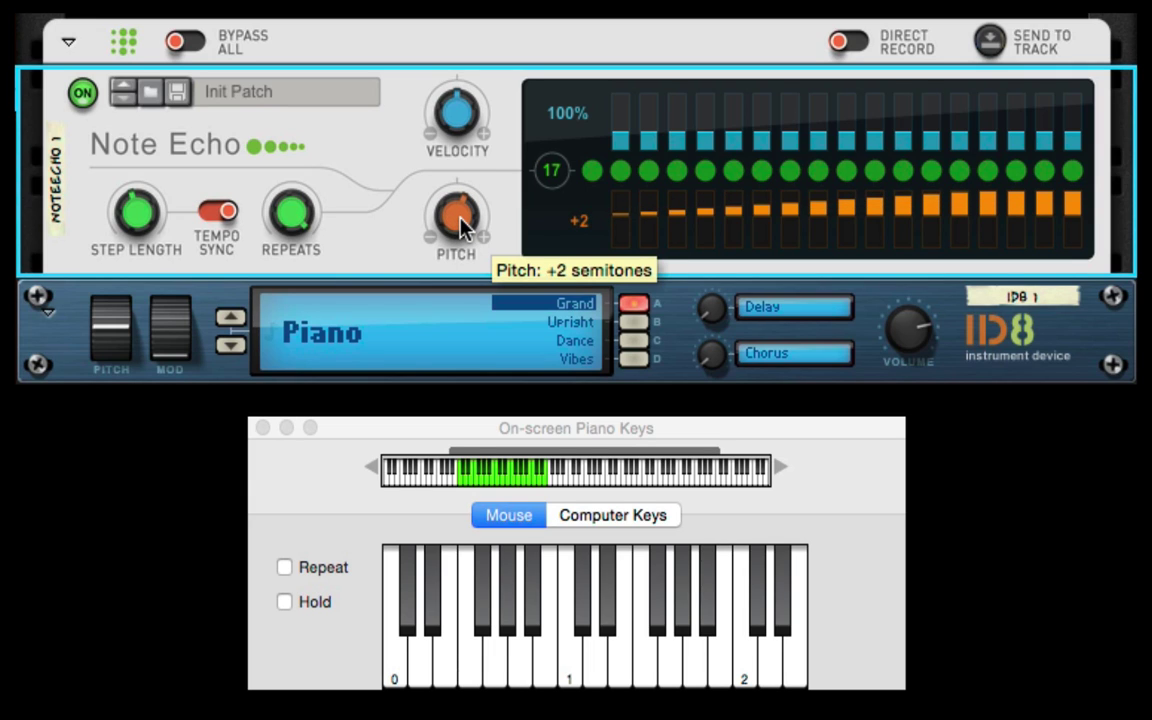
scroll(461, 225, "down", 1)
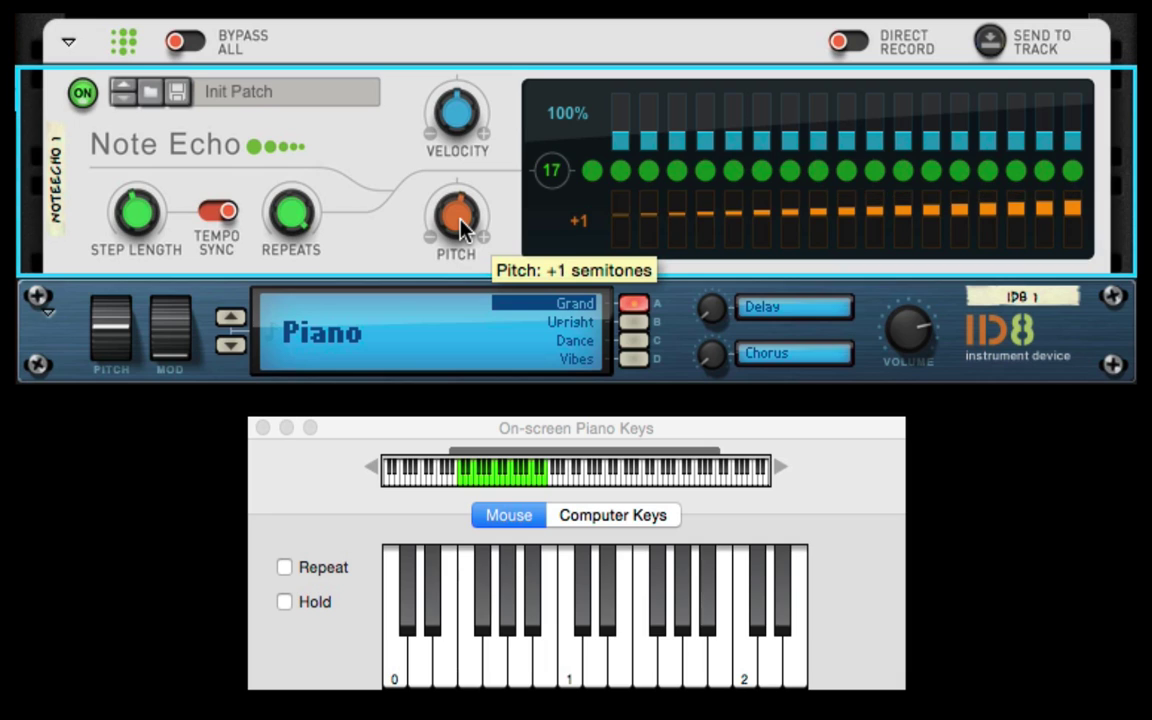
left_click(594, 680)
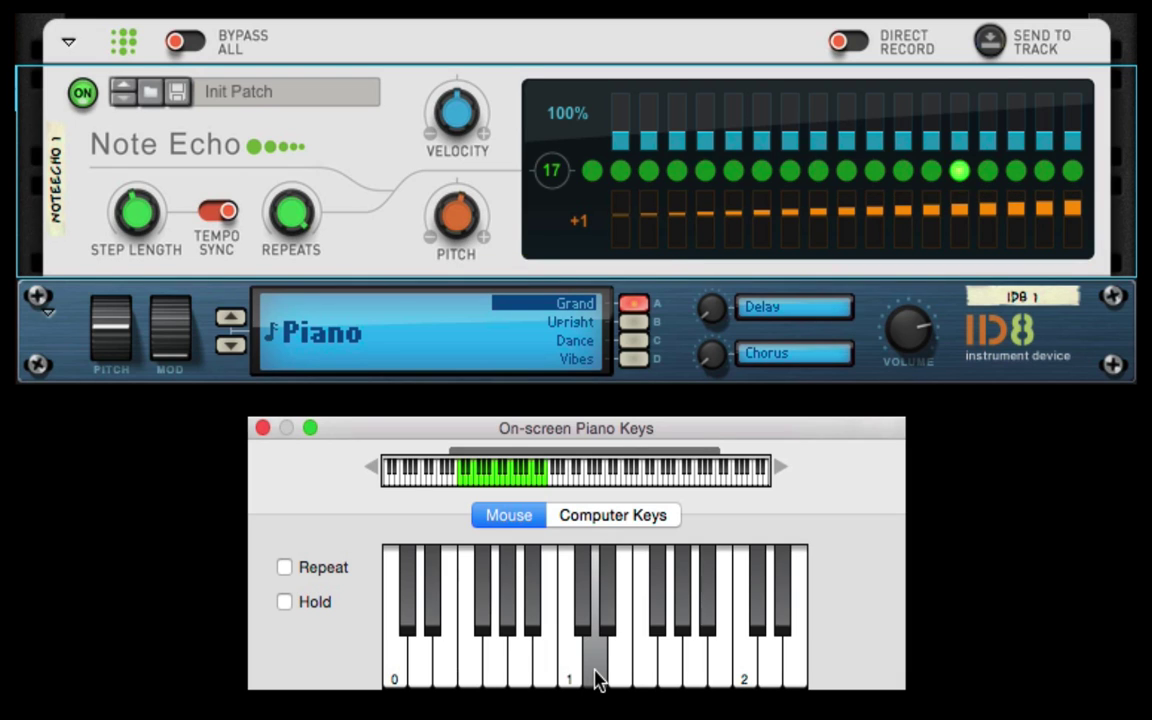
left_click(594, 680)
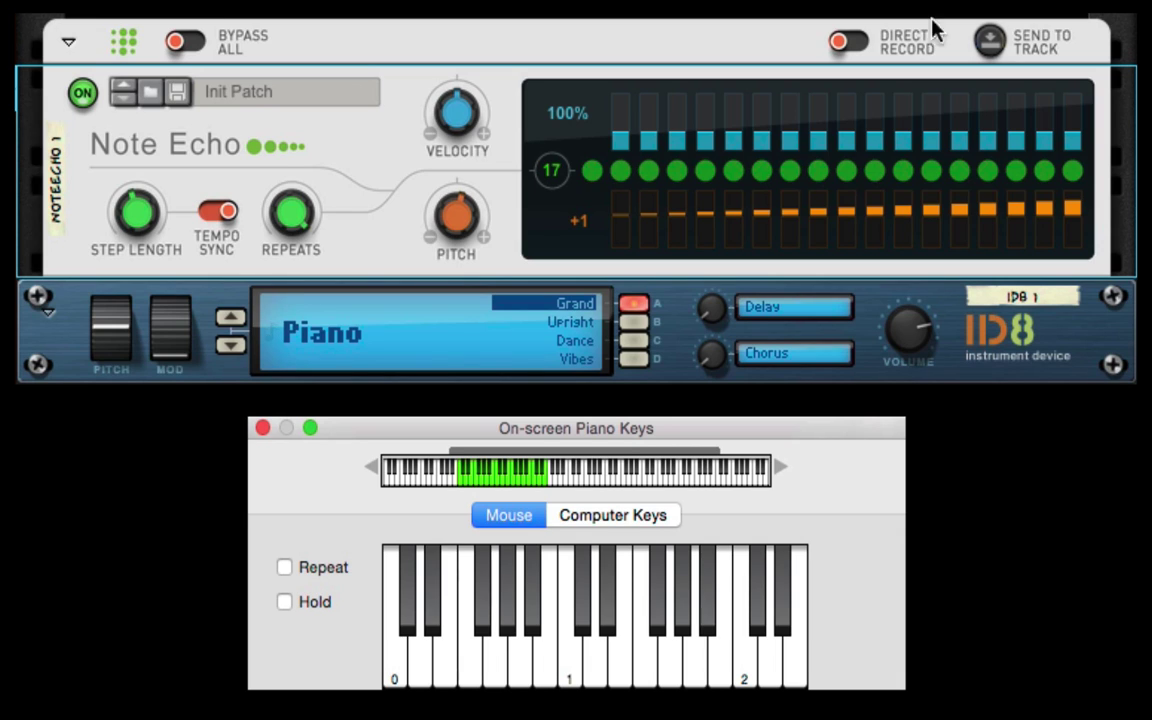
Set the echo velocity to 88% and the echo pitch to -1 semitone
left_click_drag(452, 108, 459, 118)
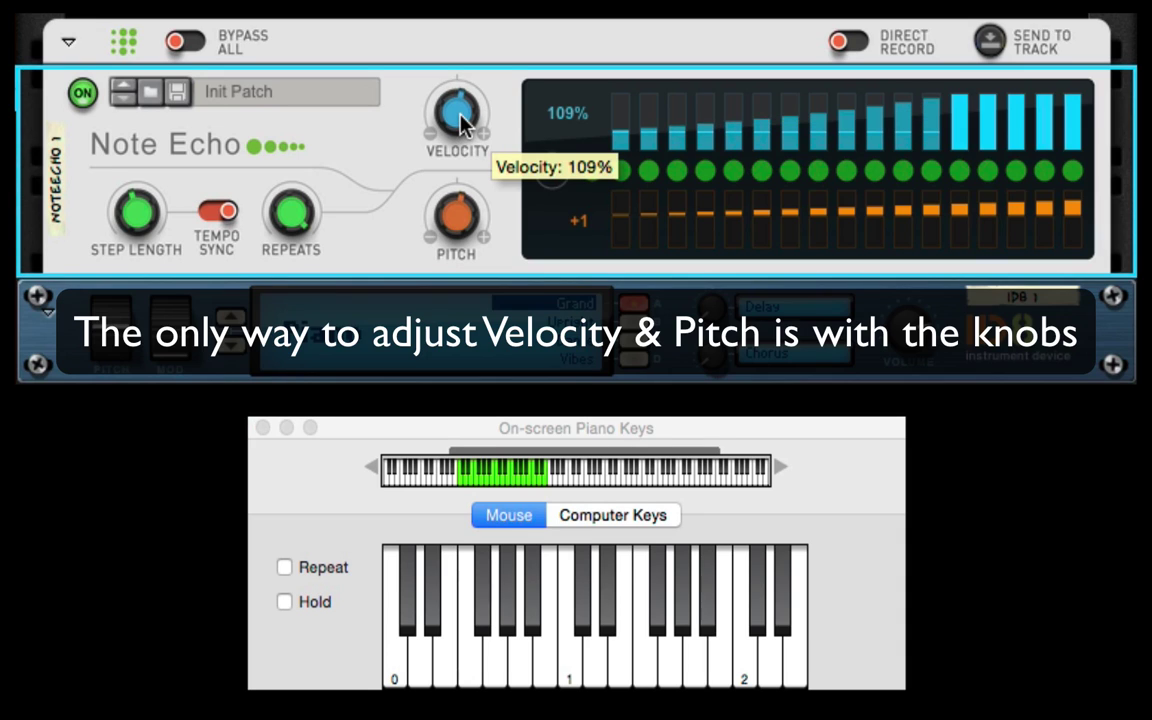
scroll(459, 121, "up", 3)
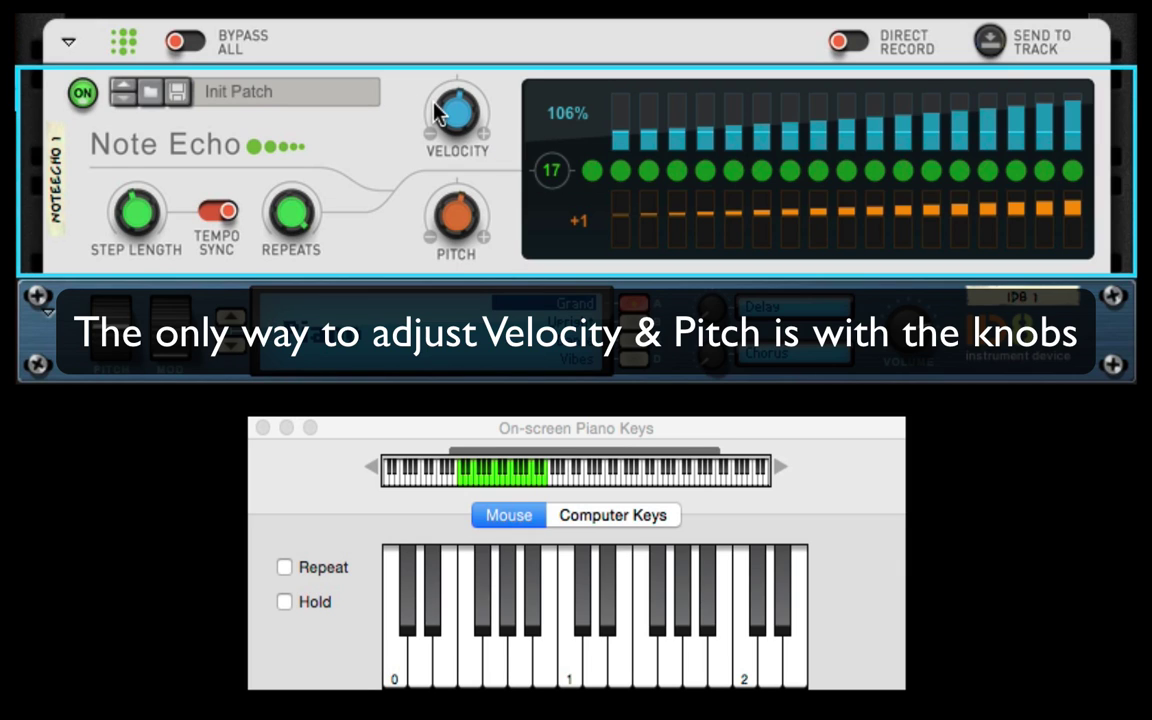
left_click_drag(447, 118, 450, 128)
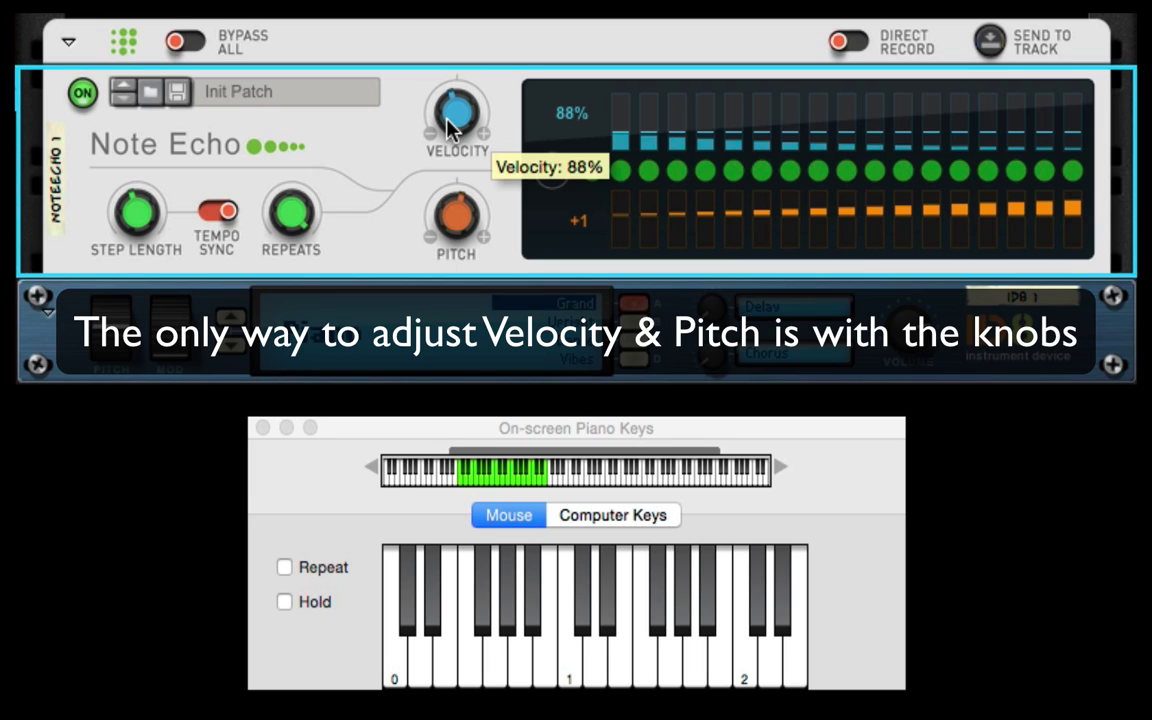
mouse_move(449, 219)
left_mouse_down()
mouse_move(442, 234)
mouse_move(452, 207)
mouse_move(447, 219)
left_mouse_up()
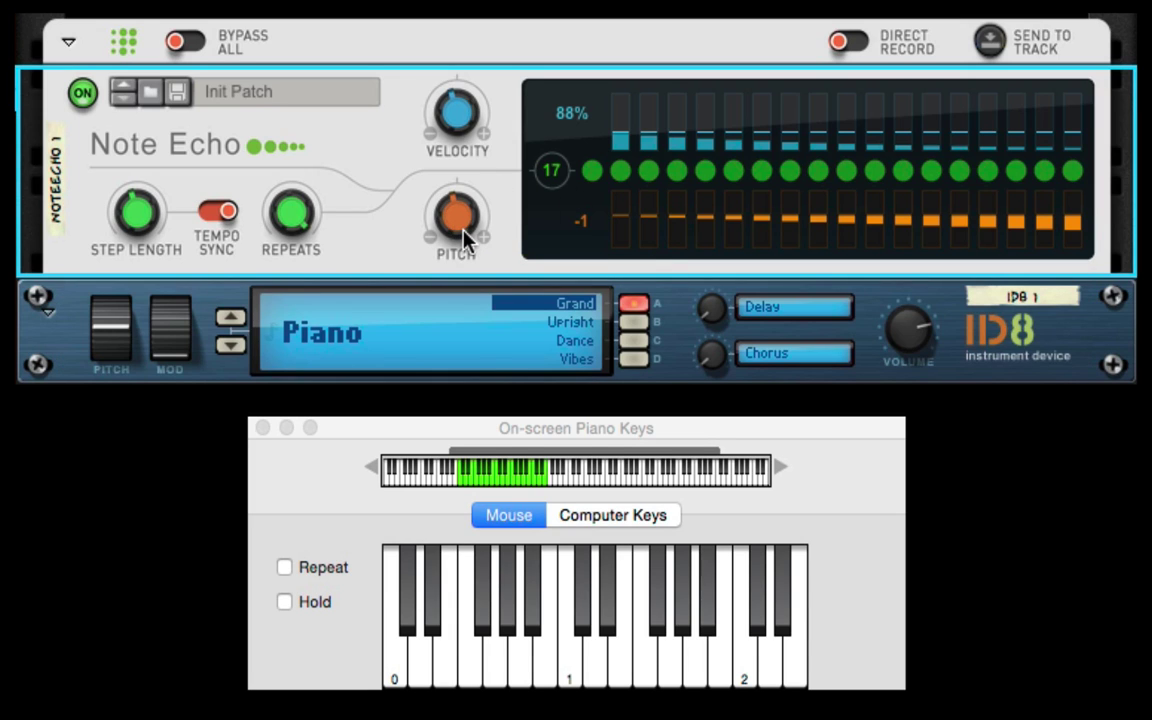
Reset echo pitch to 0 and velocity to 100%, cut repeats to 4, and play a note
left_click(469, 238, "super")
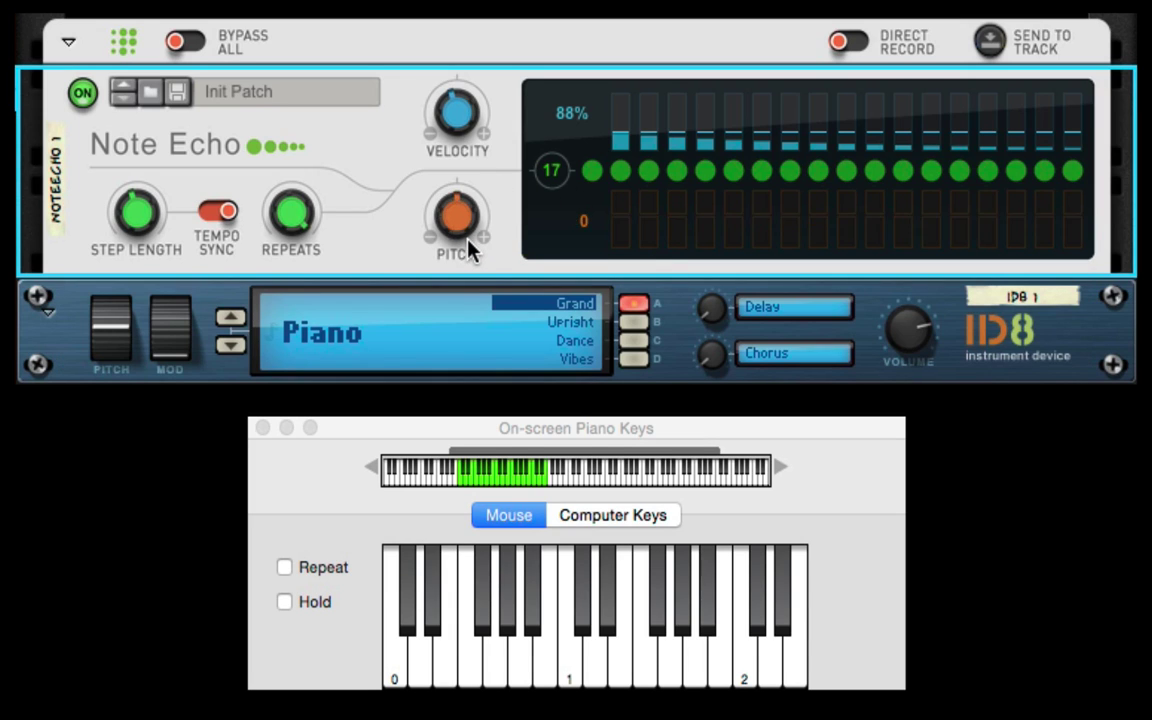
left_click(453, 108, "super")
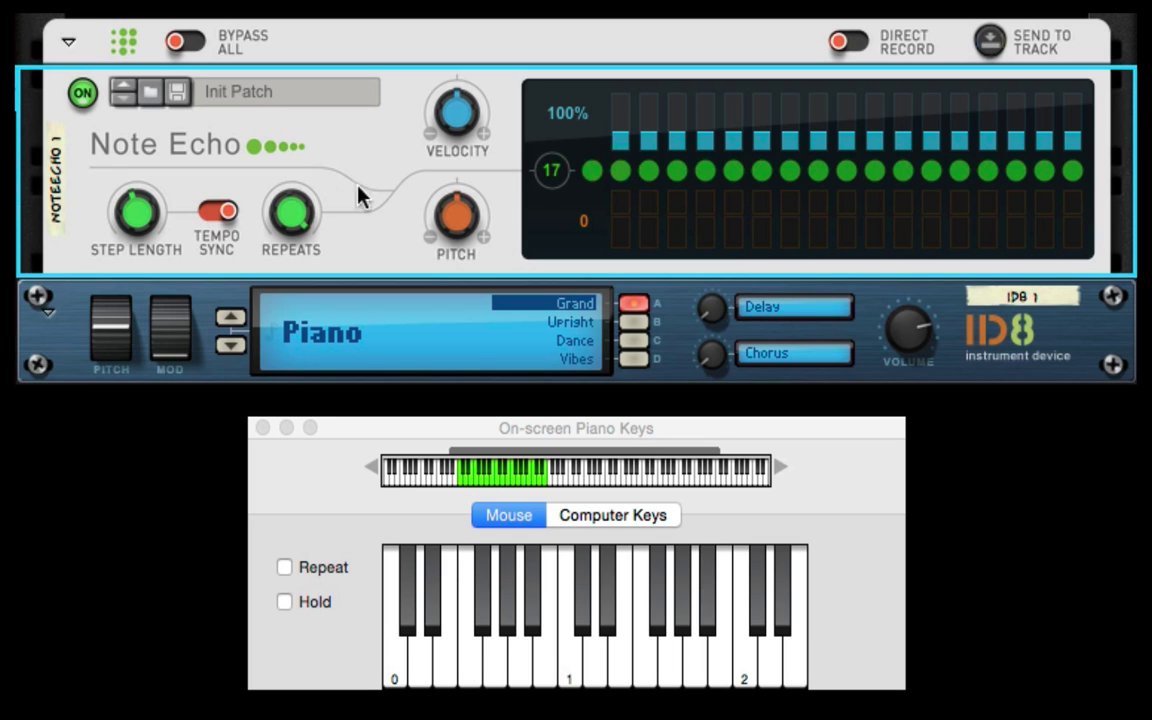
left_click_drag(297, 208, 305, 272)
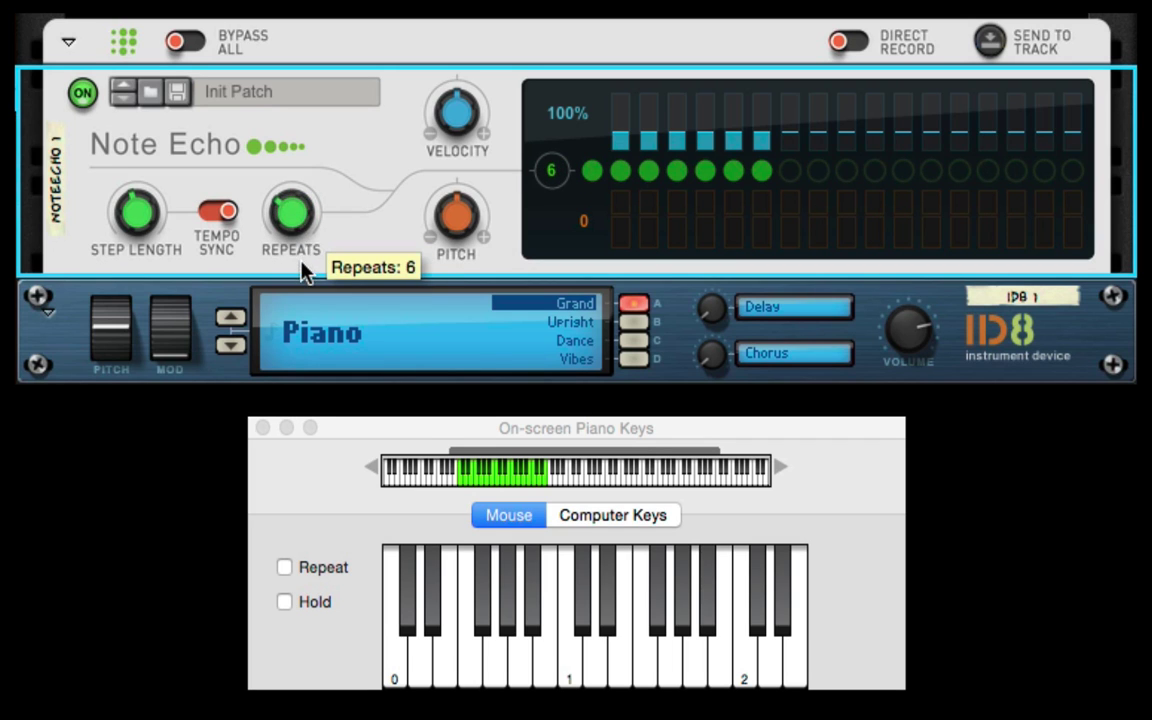
right_click(352, 120)
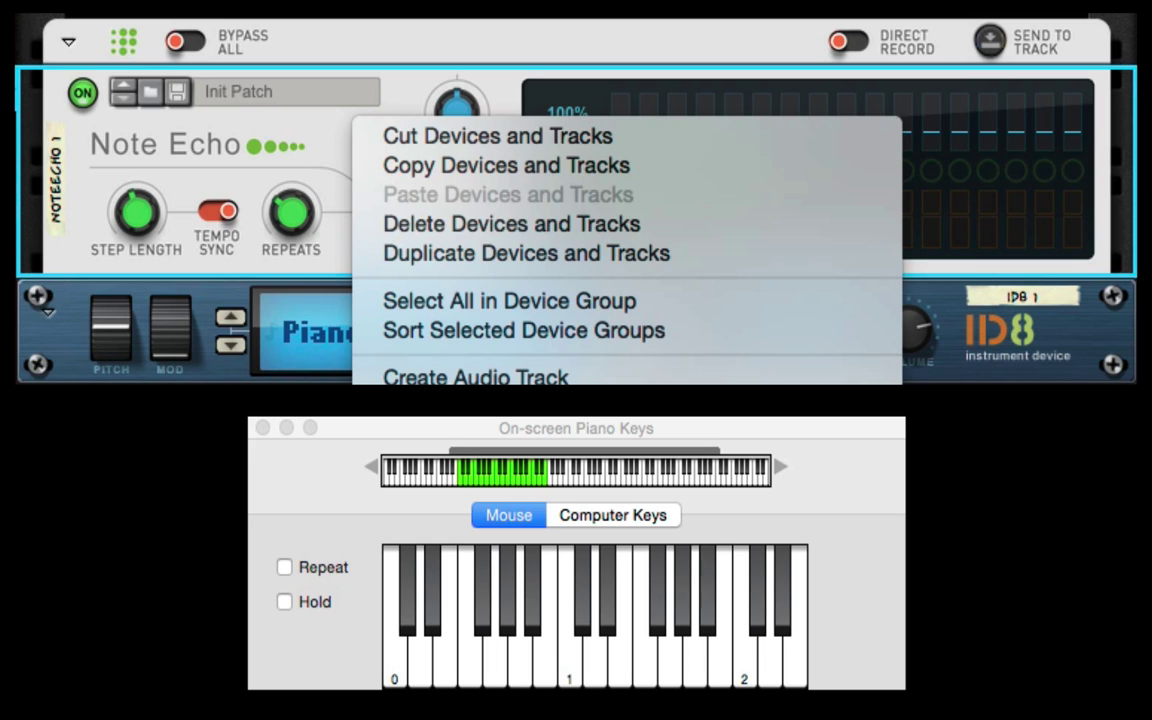
key("Escape")
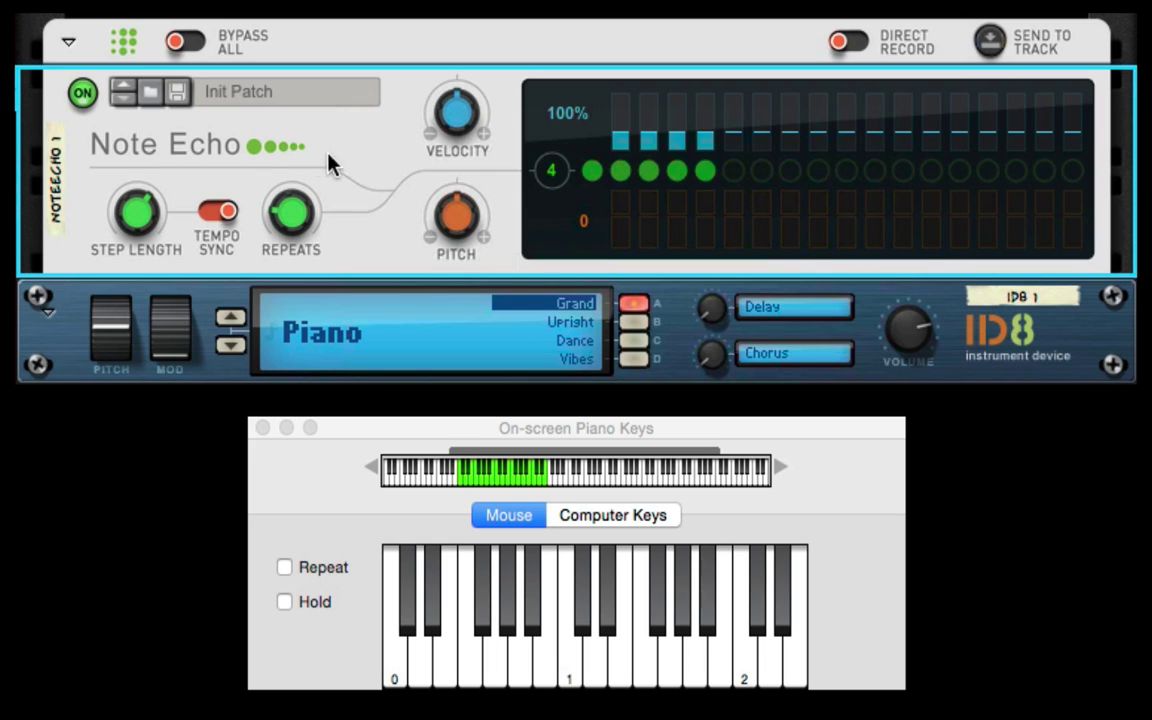
left_click(565, 672)
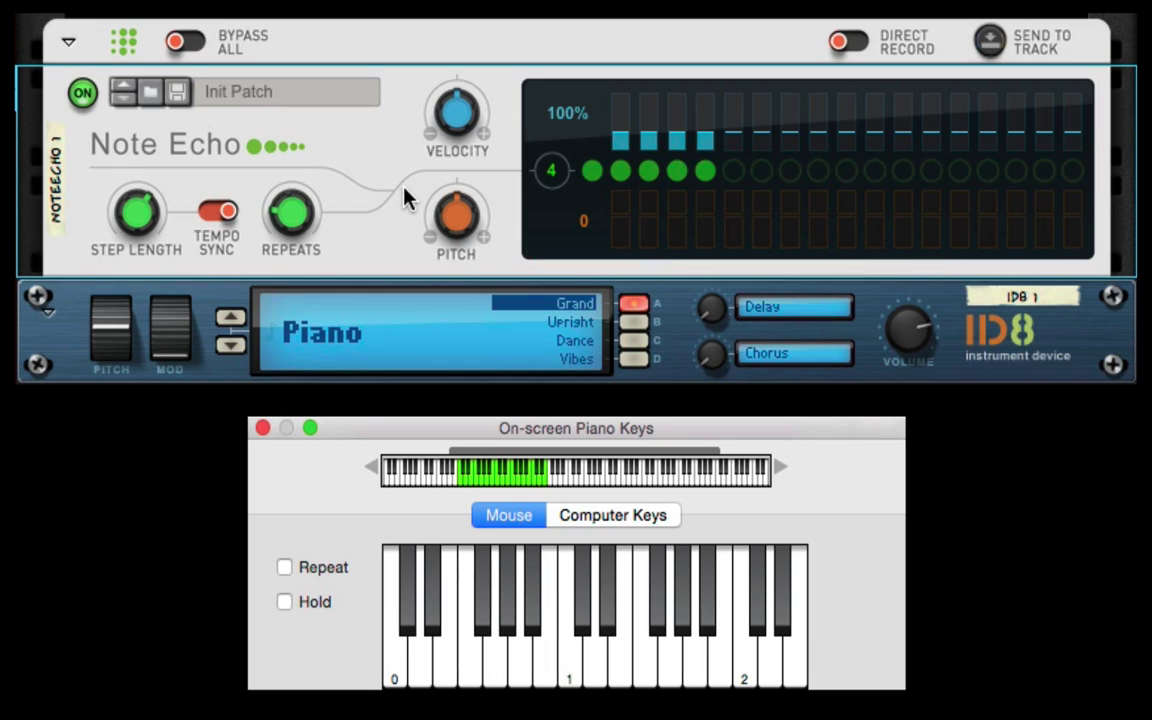
Set the Step Length to 3/32, disable the third echo step, and play two notes
left_click(143, 216)
left_click_drag(141, 214, 137, 224)
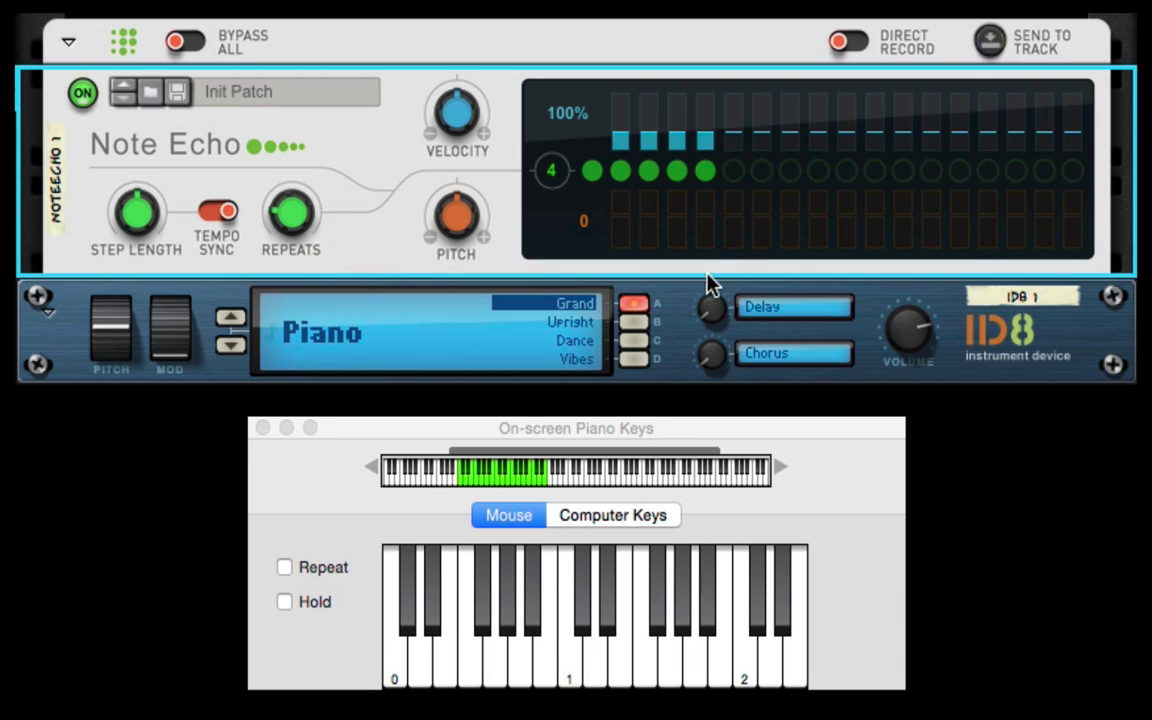
left_click(649, 172)
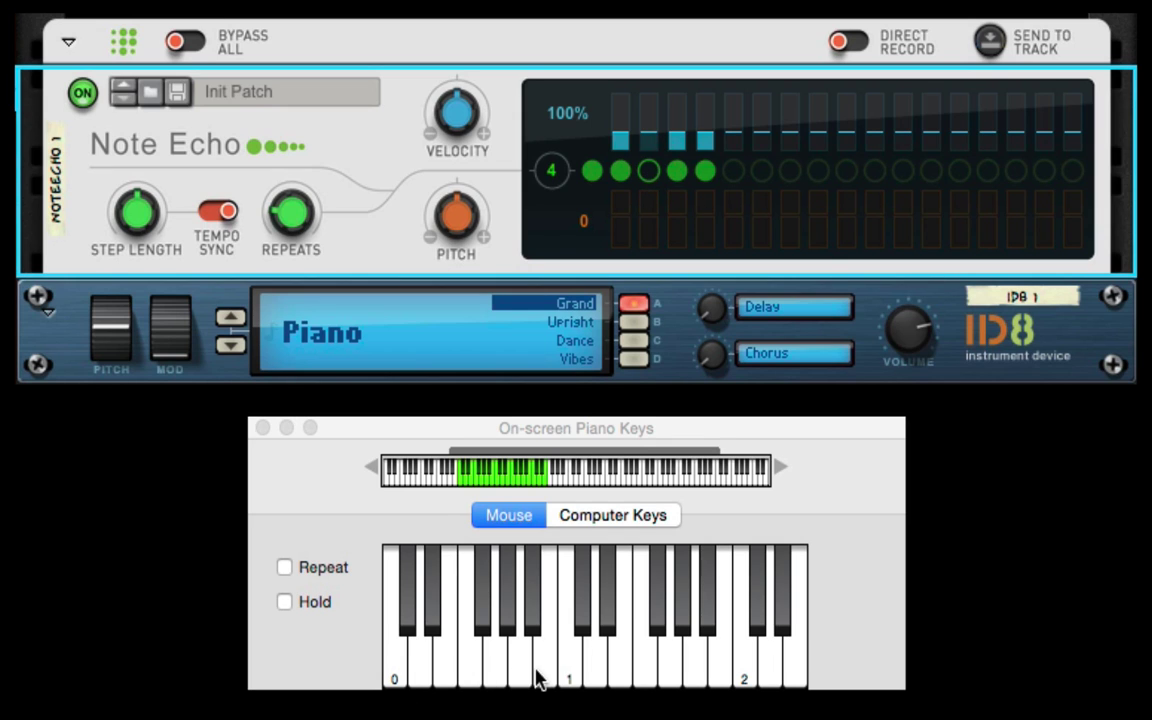
left_click(534, 679)
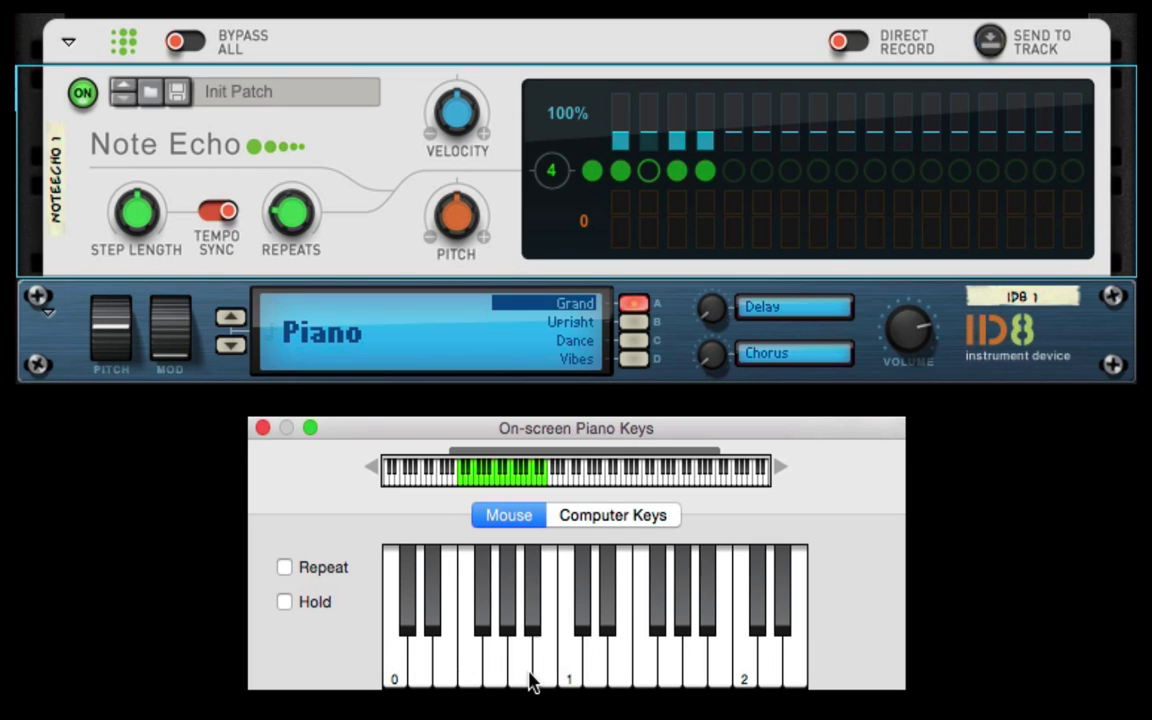
left_click(532, 681)
left_click(82, 93)
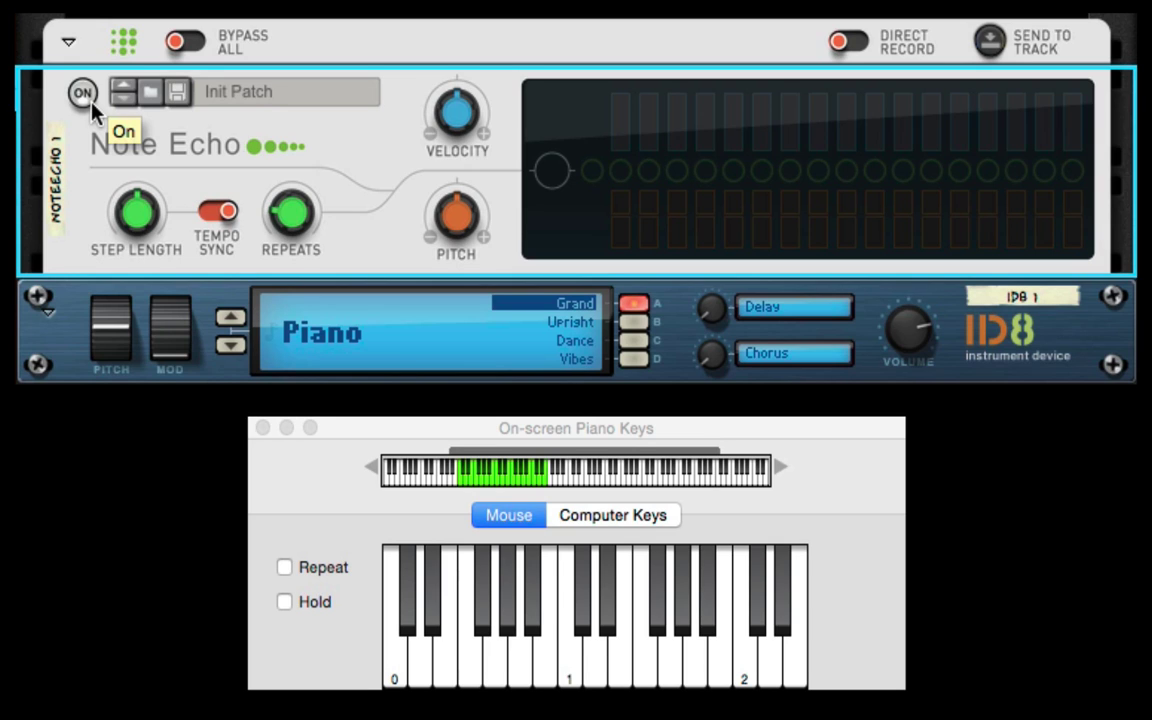
left_click(82, 91)
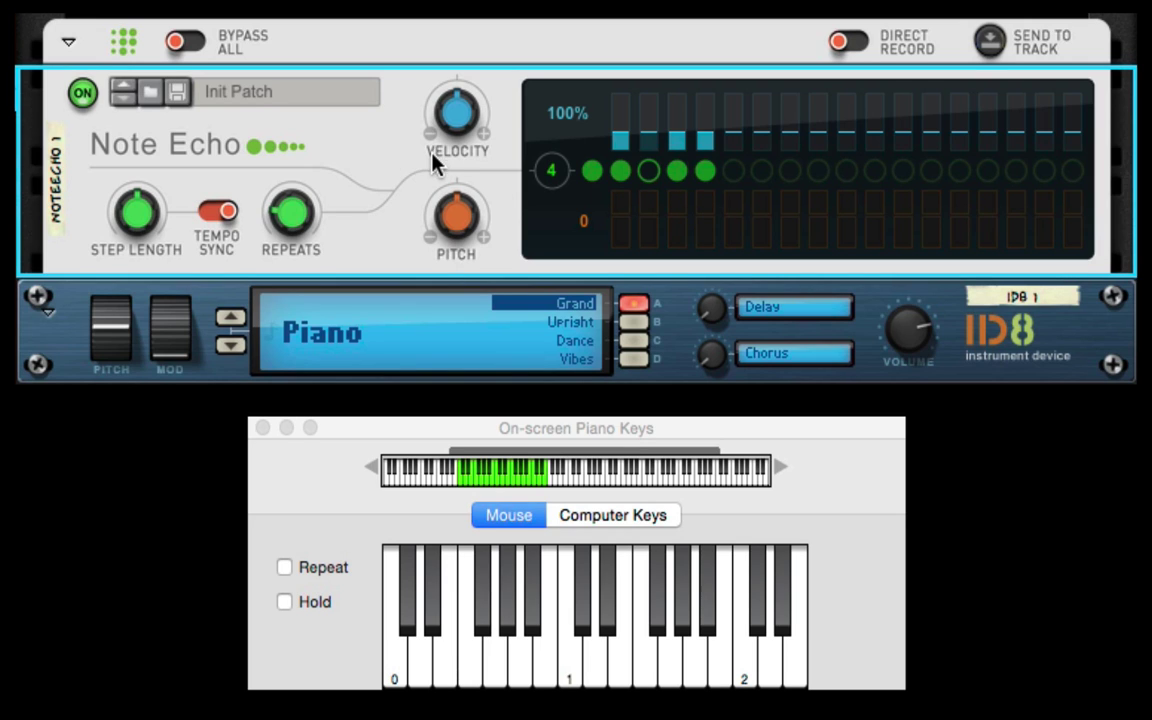
left_click(565, 676)
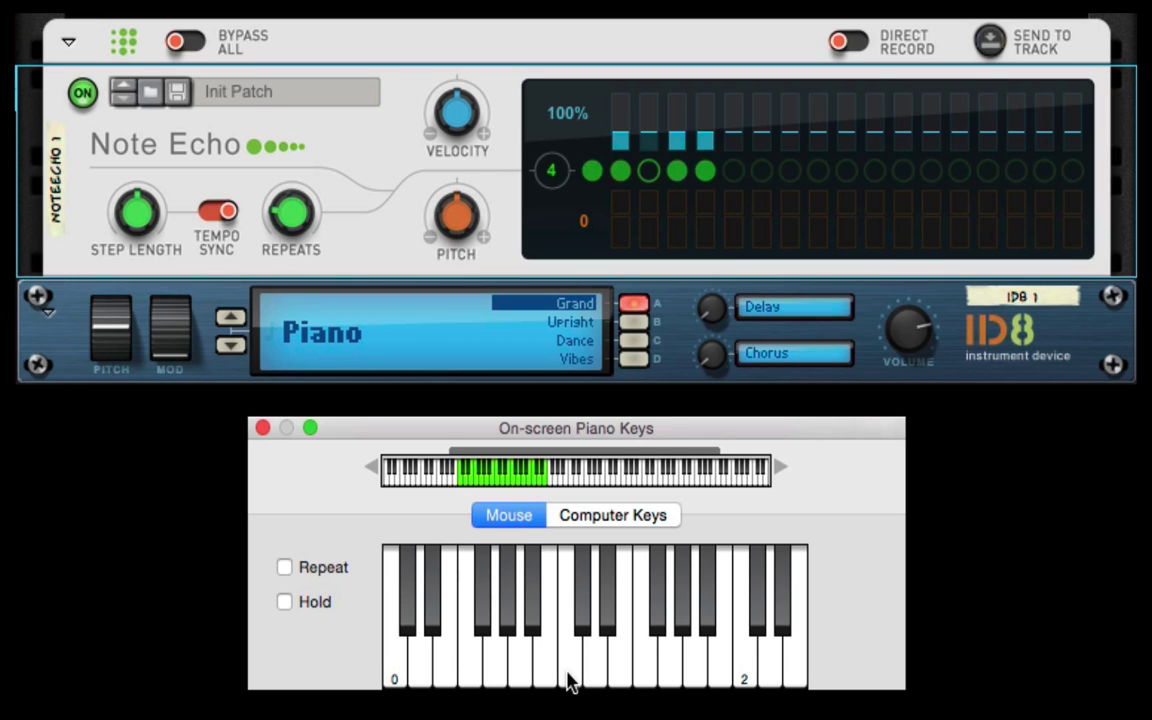
left_click(567, 676)
left_click(567, 676)
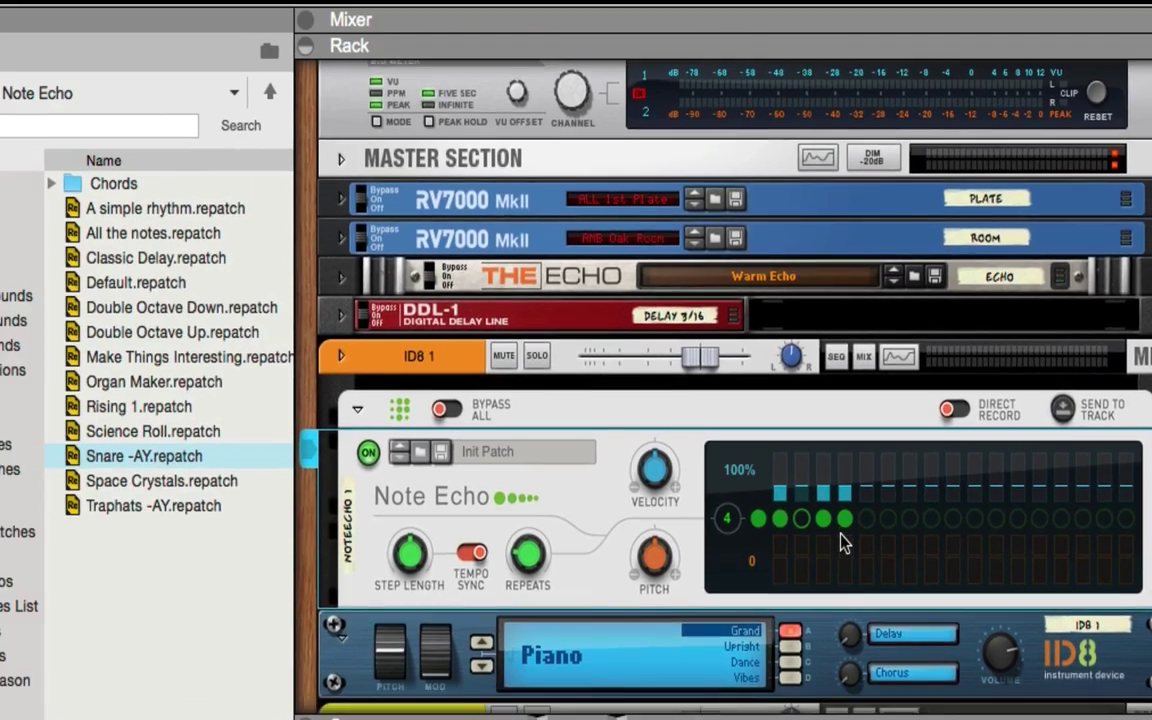
Play a note to hear the Snare -AY echoes, then reset the Note Echo velocity to 100%
scroll(843, 540, "down", 3)
scroll(843, 512, "down", 3)
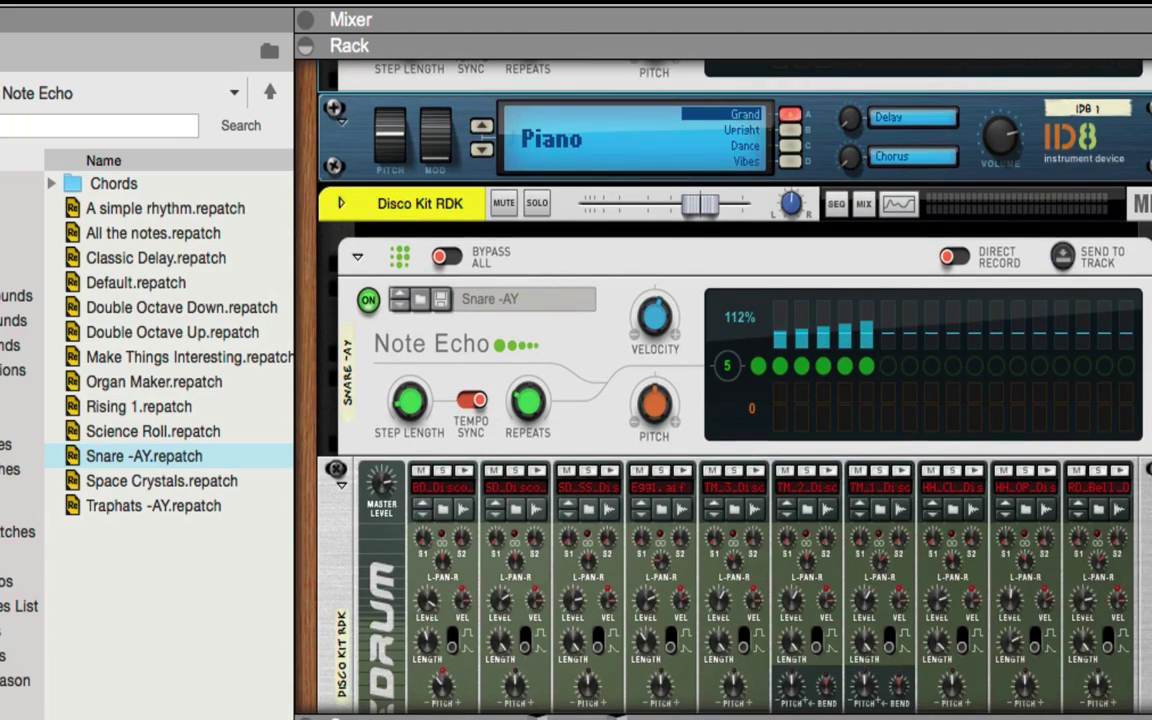
scroll(843, 512, "down", 5)
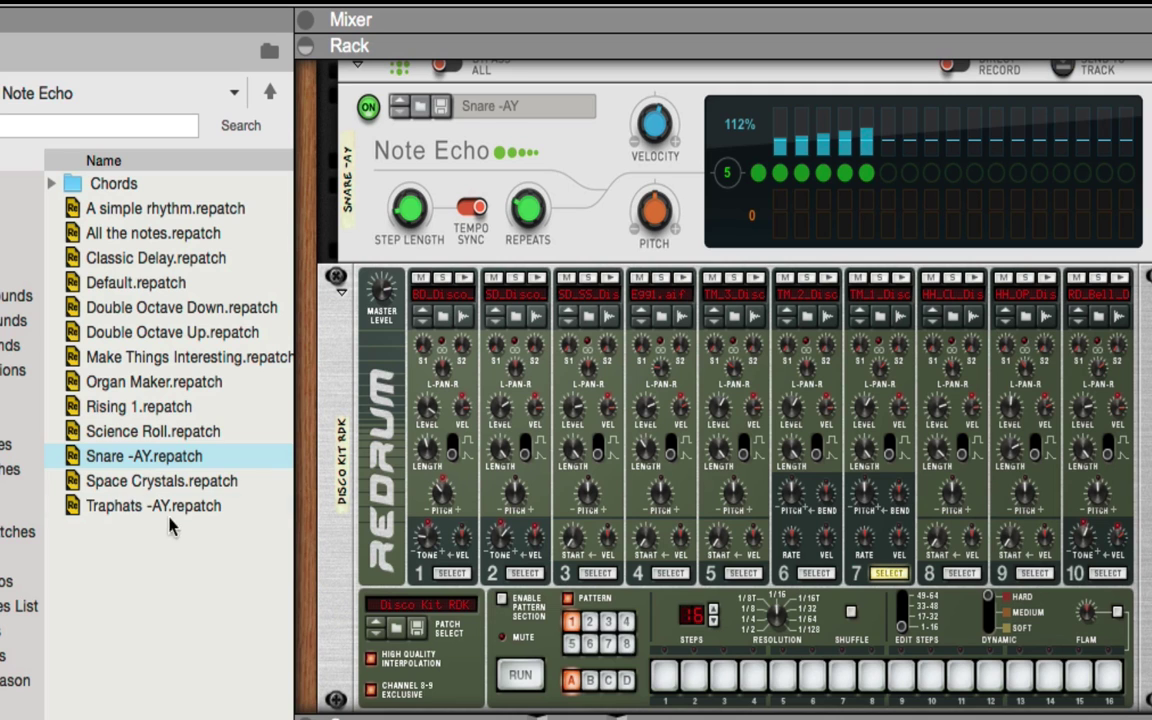
scroll(785, 510, "up", 3)
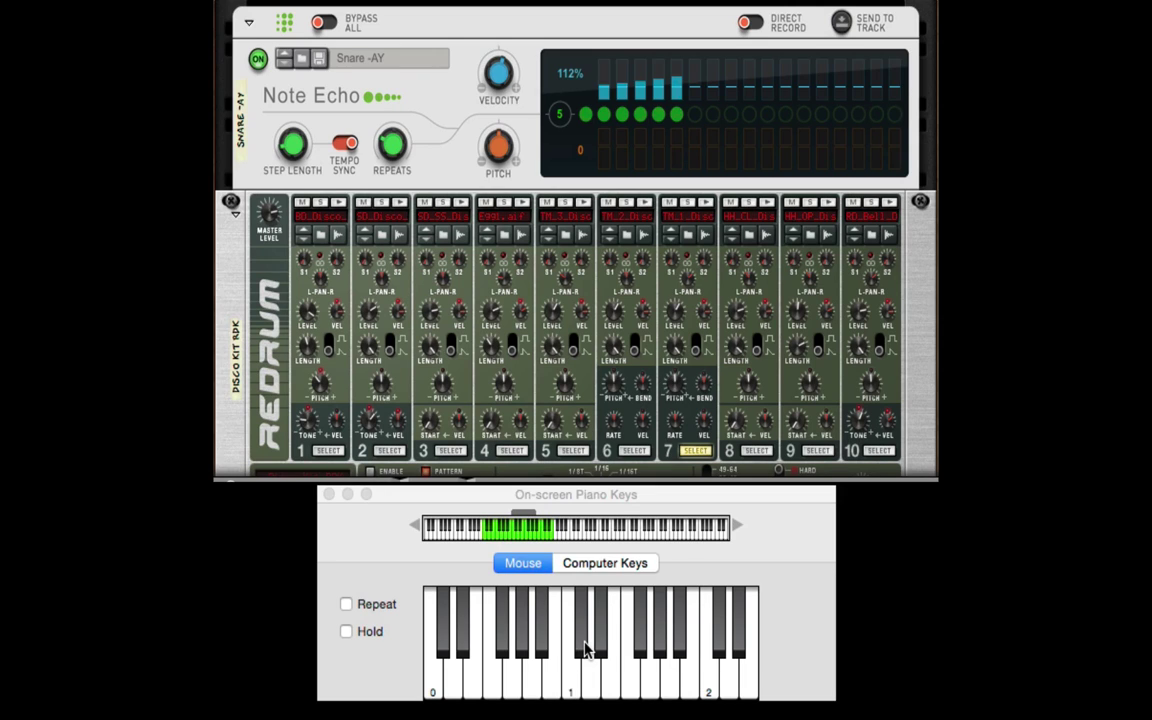
left_click(587, 651)
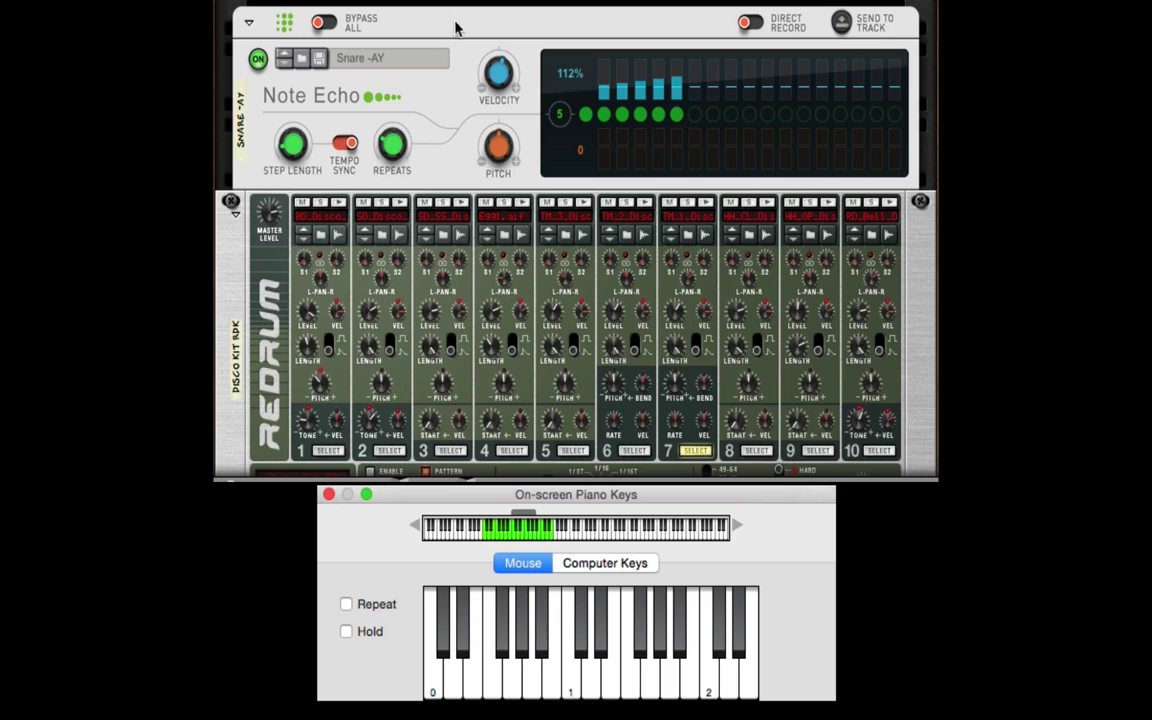
left_click(447, 62, "super")
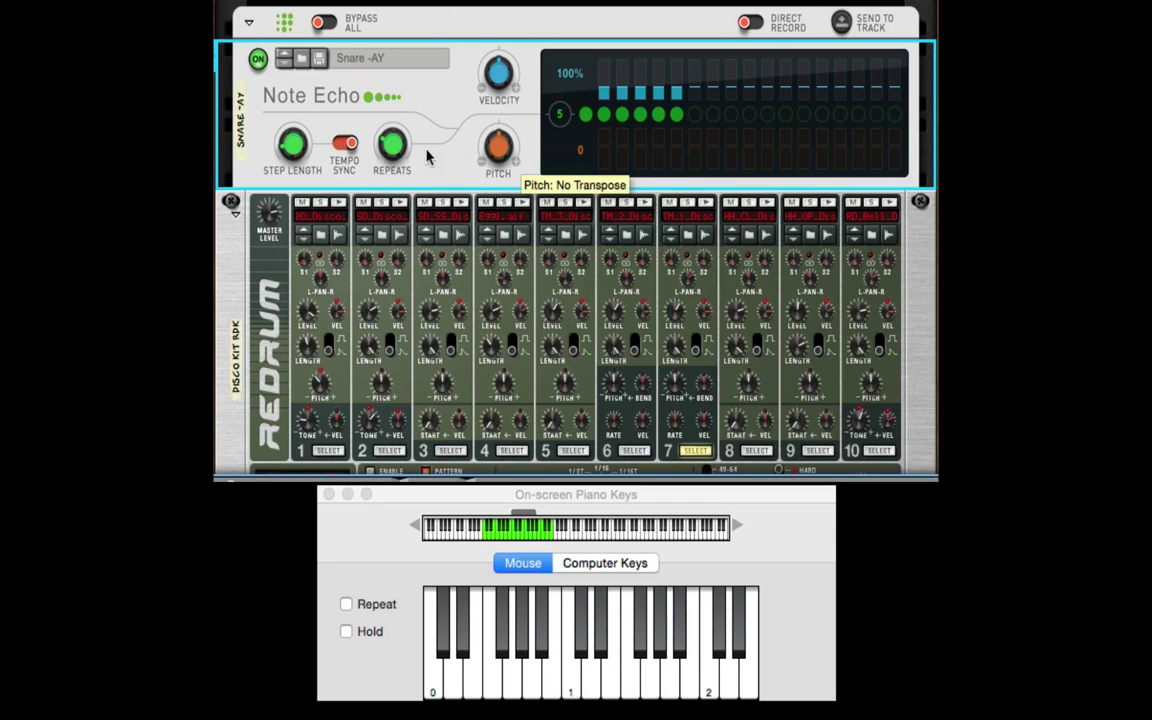
Raise the snare Note Echo to 17 repeats with upward-ramping velocities, then play notes to test it
left_click_drag(392, 147, 372, 78)
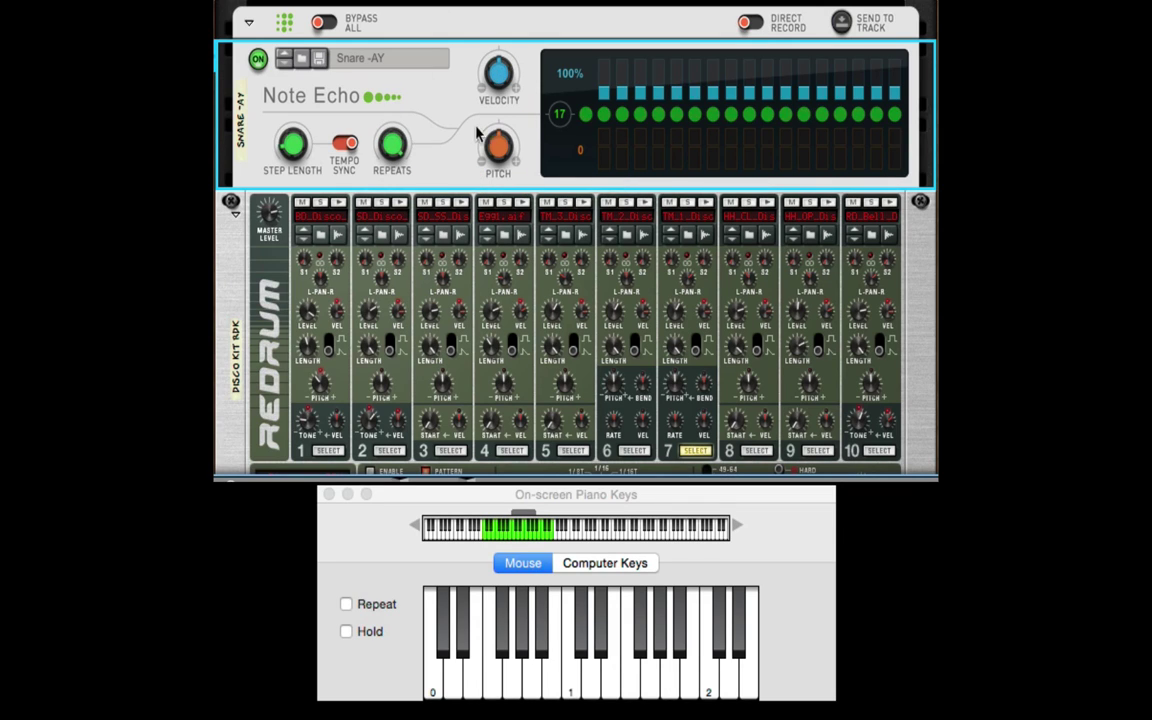
left_click_drag(496, 86, 493, 80)
left_click(493, 82, "super")
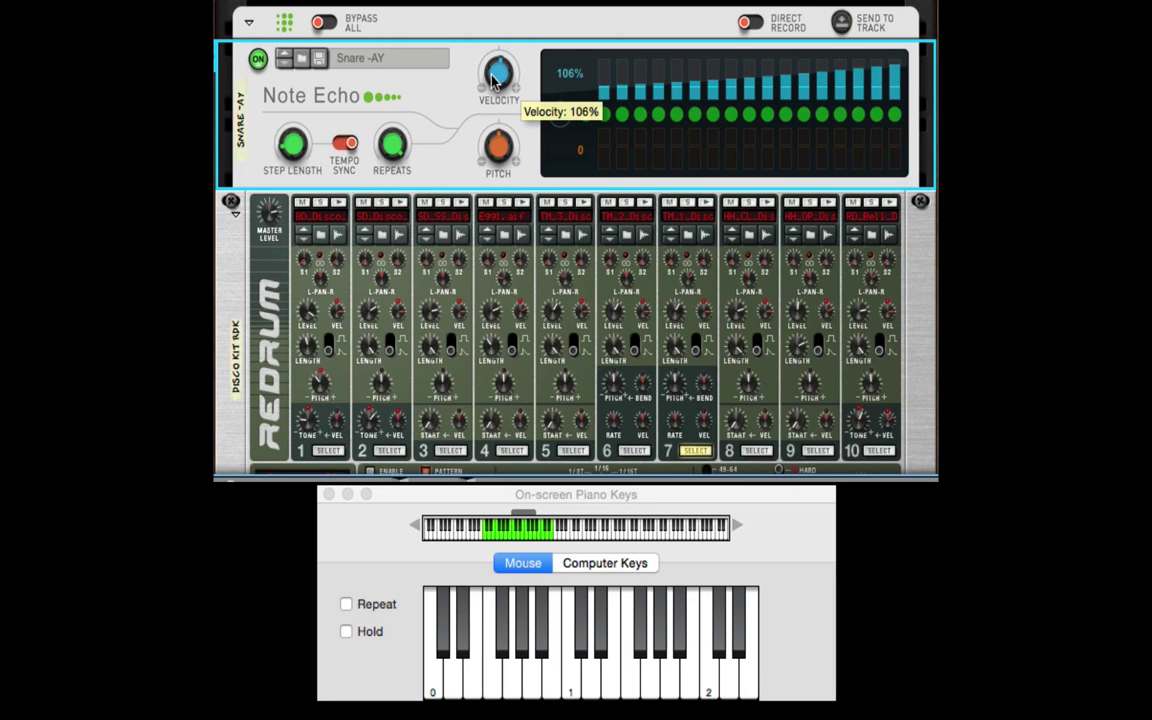
left_click(587, 652)
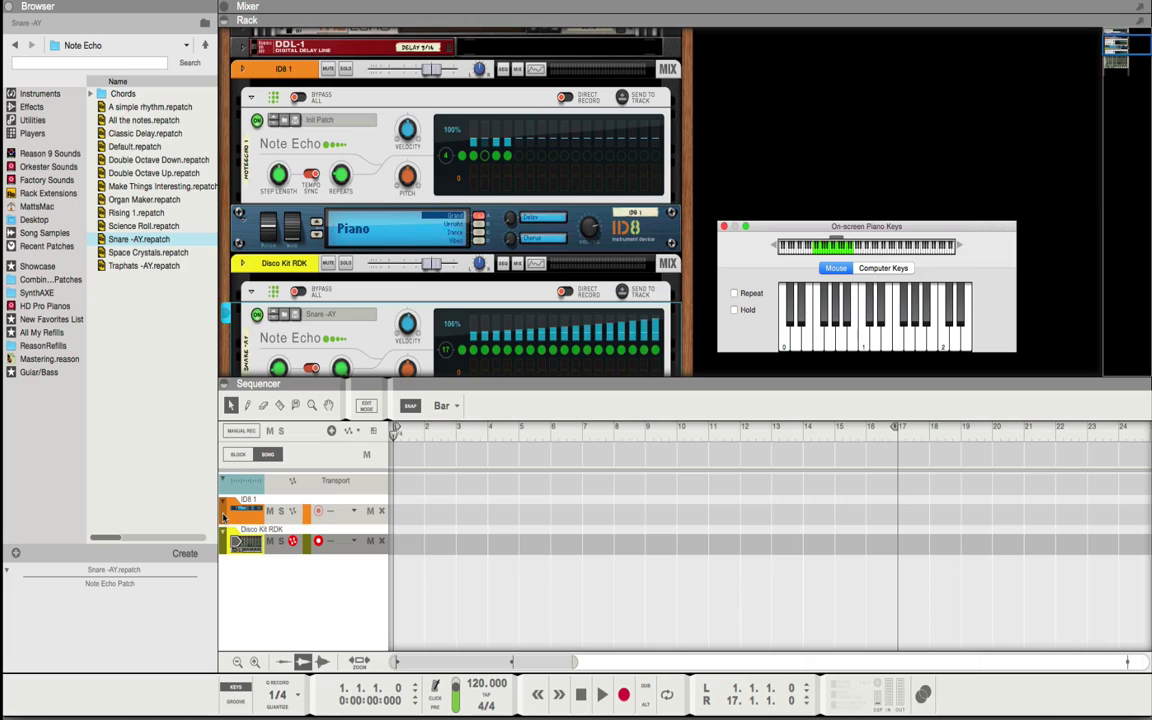
Arm the ID8 1 track and record about four bars of piano through its Note Echo
left_click(225, 513)
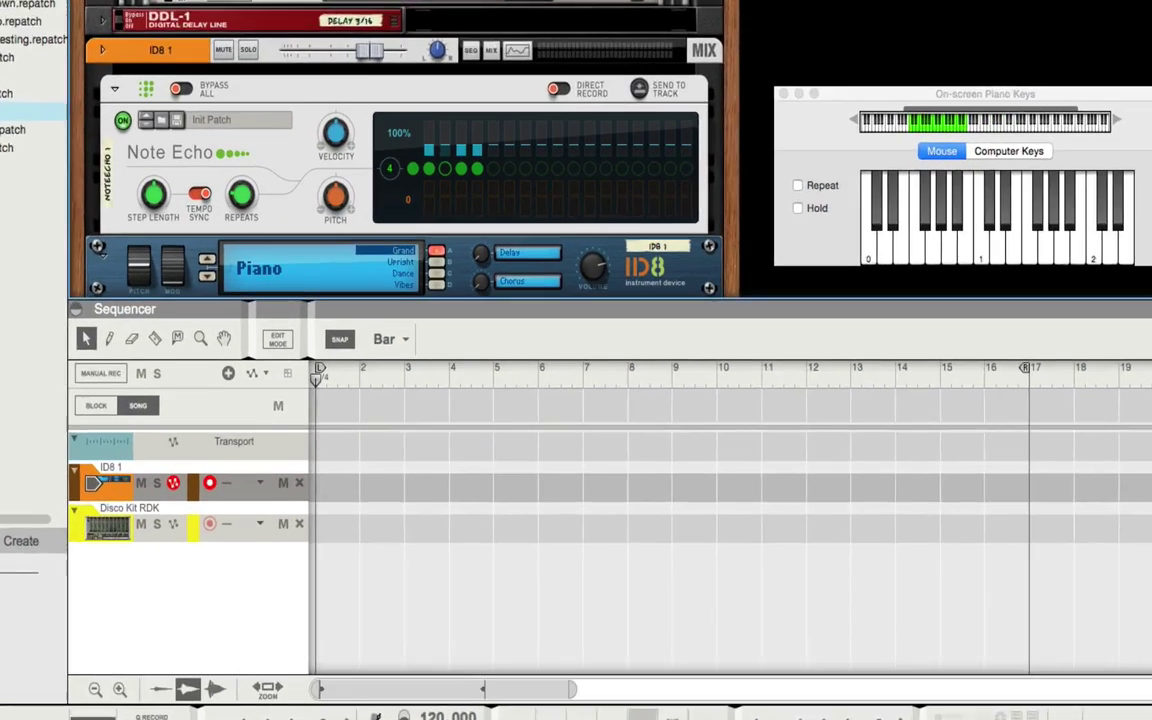
left_click(394, 519)
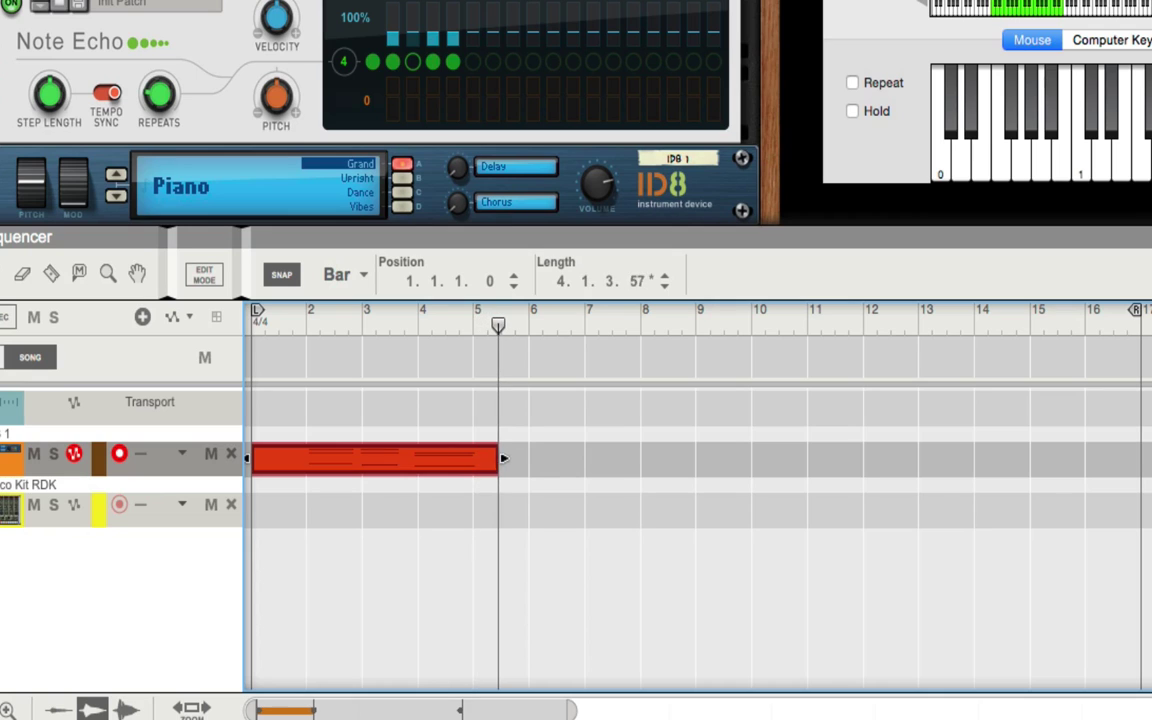
Stop recording and inspect the five-bar ID8 clip's recorded notes in Edit Mode
key("space")
double_click(392, 470)
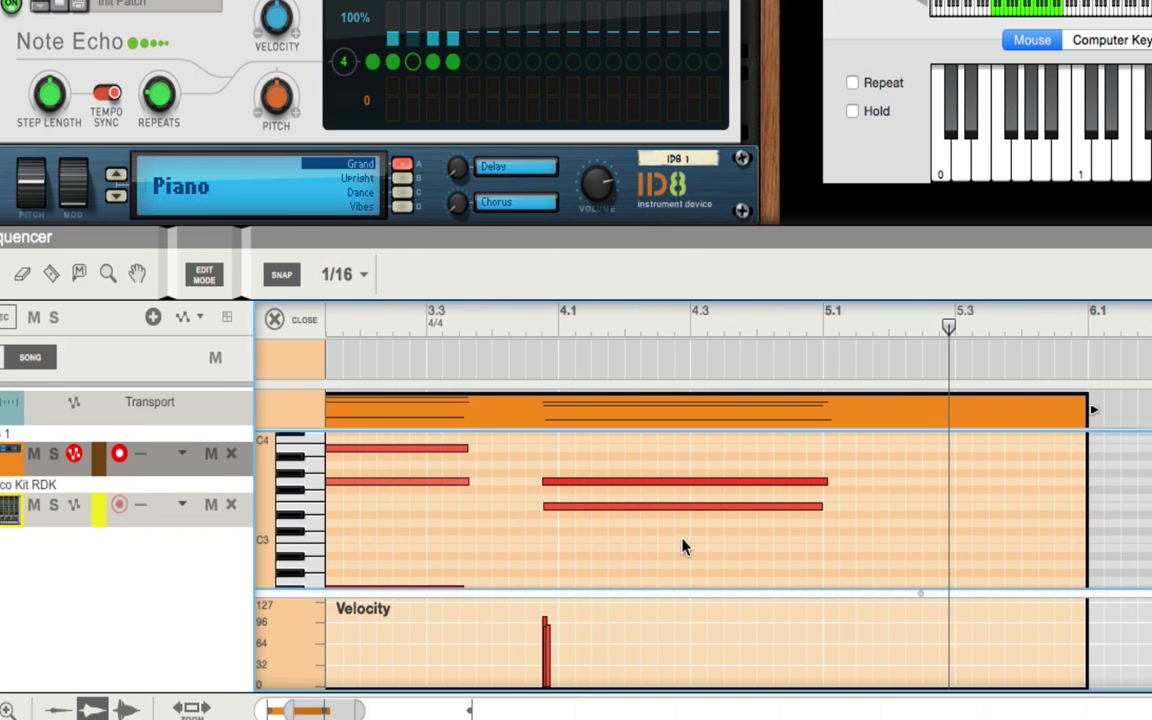
scroll(683, 547, "up", 2)
scroll(704, 506, "down", 3)
scroll(710, 504, "up", 2)
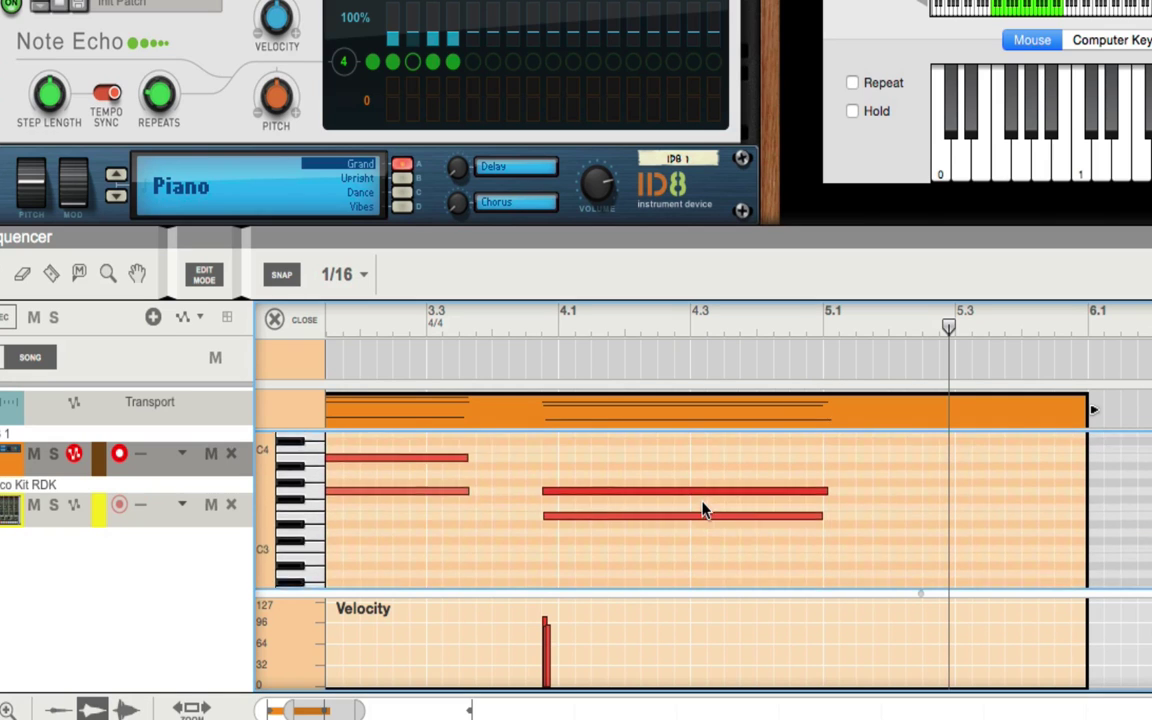
scroll(703, 508, "up", 1)
scroll(705, 500, "down", 5)
scroll(708, 486, "up", 1)
scroll(700, 480, "up", 3)
scroll(699, 478, "down", 3)
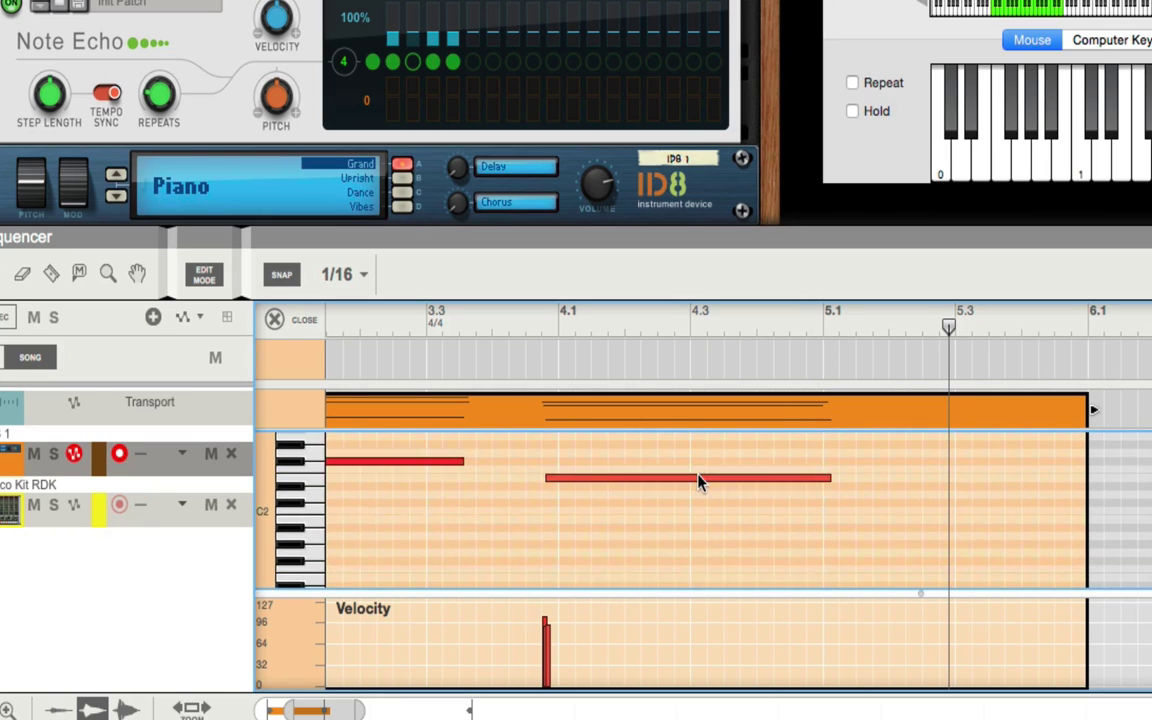
scroll(699, 478, "up", 3)
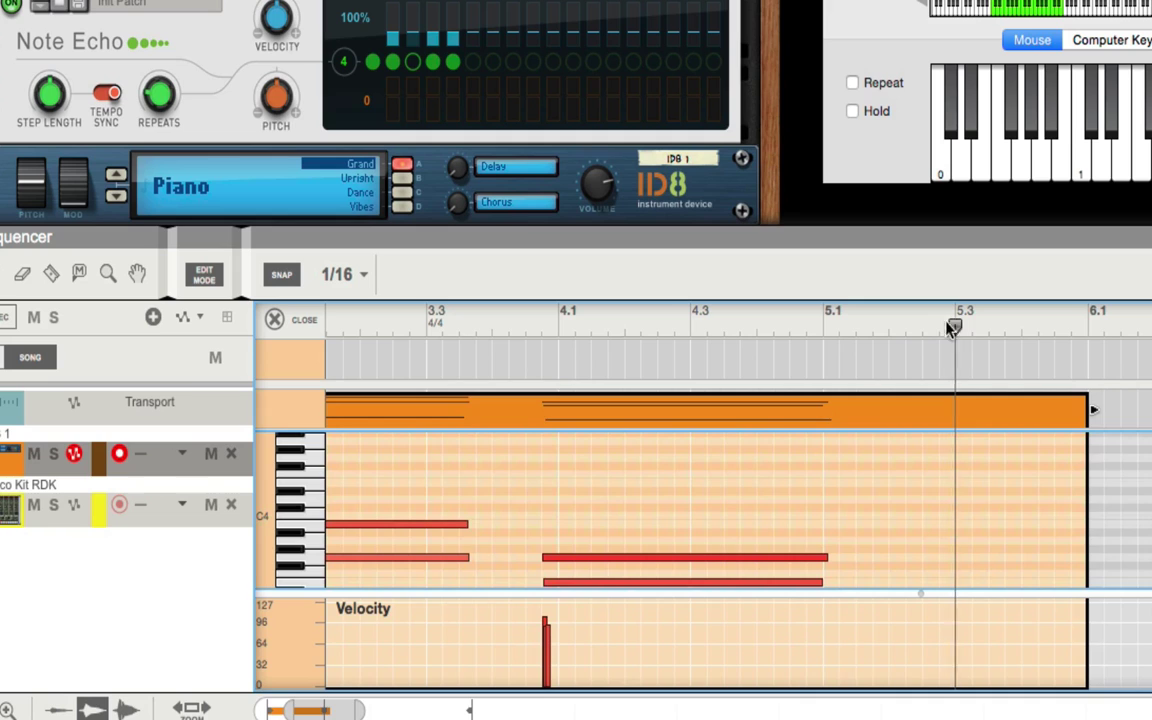
mouse_move(950, 326)
left_mouse_down()
mouse_move(173, 303)
mouse_move(318, 340)
left_mouse_up()
Close the note editor and return the playhead to the song start
left_click(300, 321)
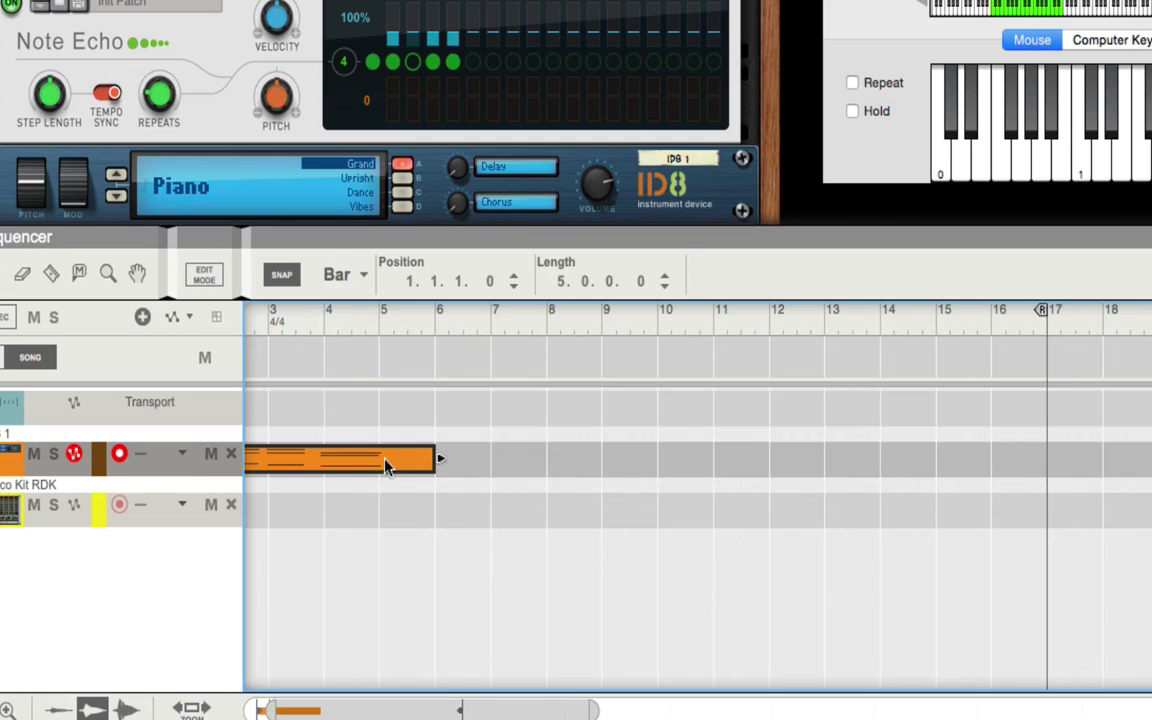
left_click_drag(391, 699, 370, 699)
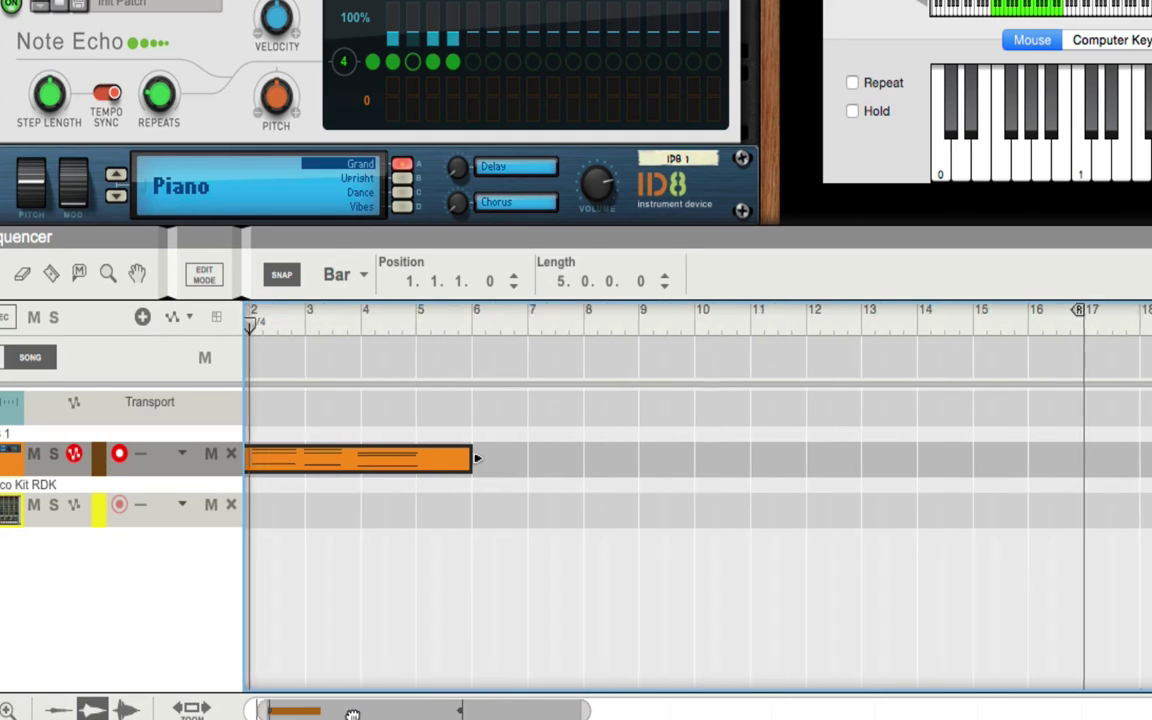
key("KP_0")
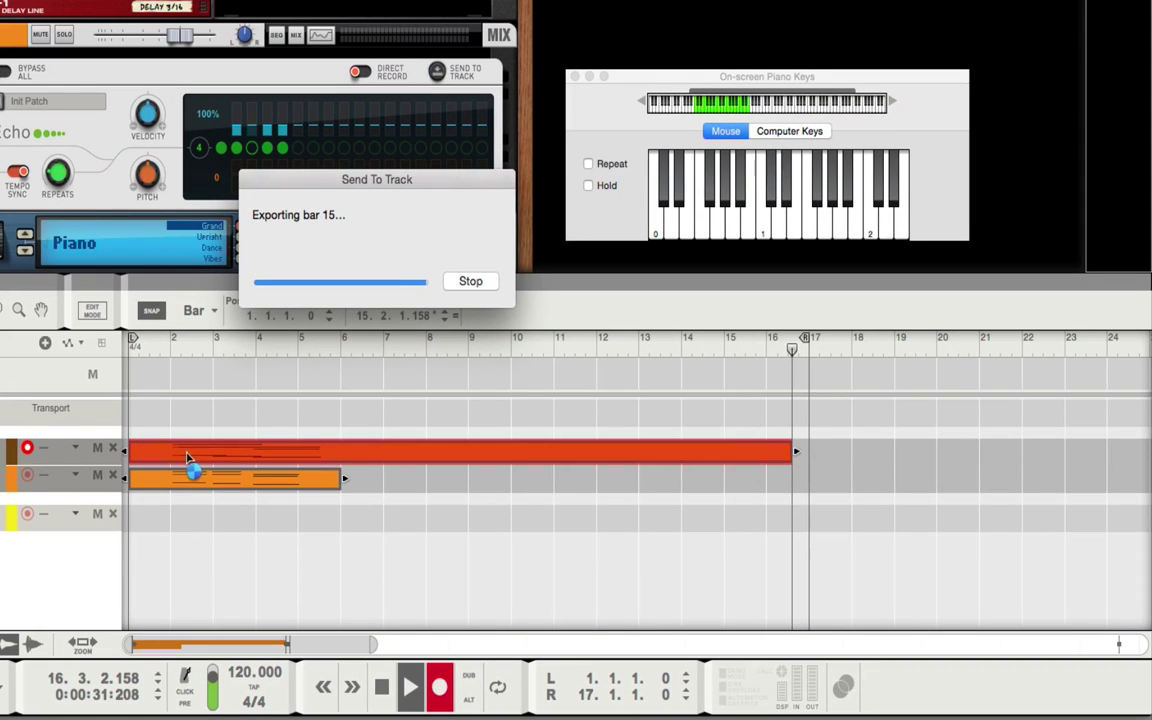
Open the exported echo clip on the new track to inspect the echoed piano notes
double_click(242, 457)
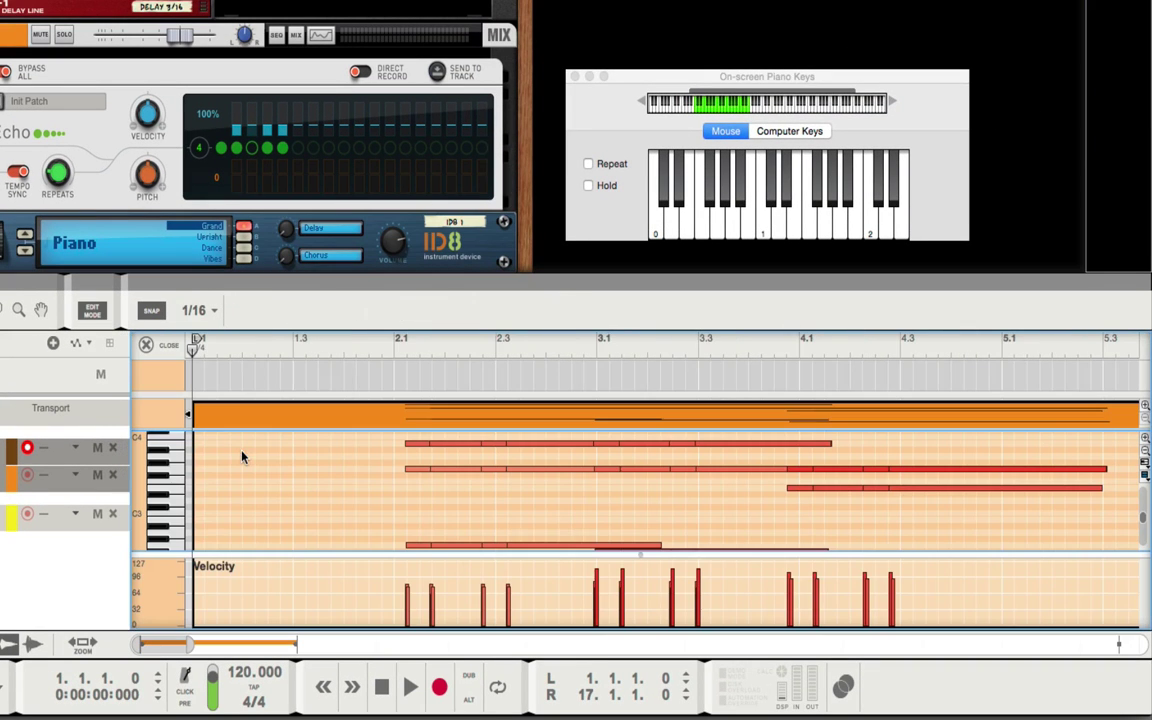
scroll(380, 474, "up", 3)
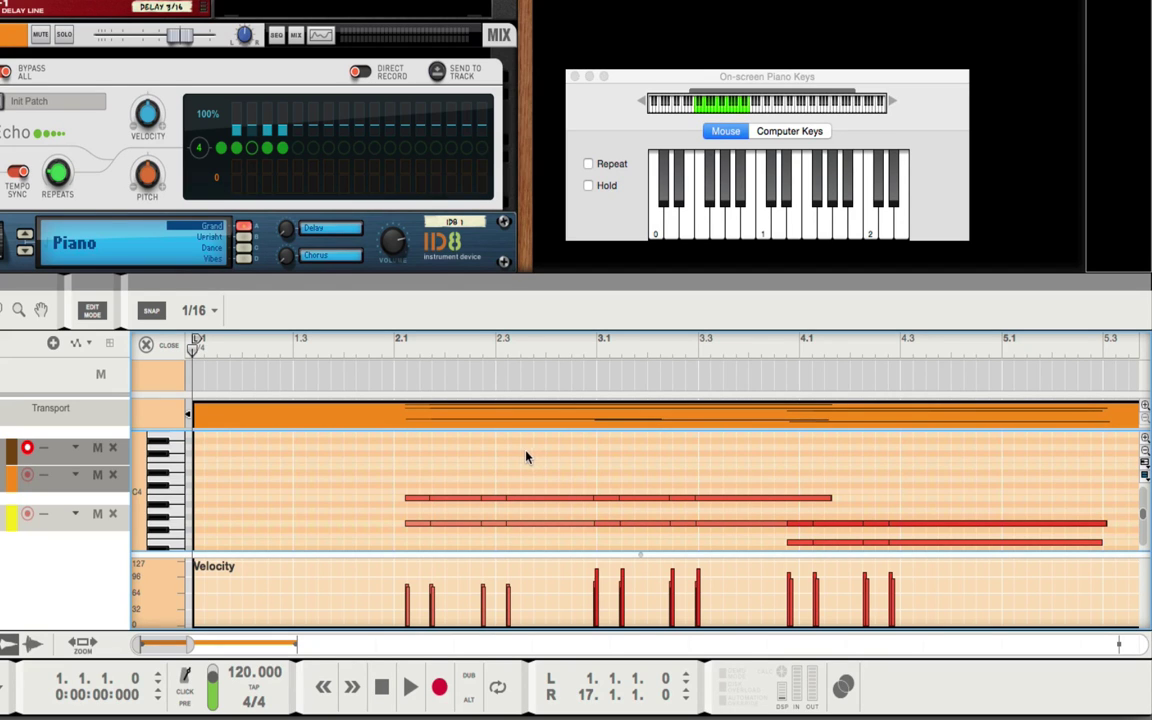
Enable Note Echo Direct Record, re-record the piano, and open the resulting four-bar clip
left_click(146, 344)
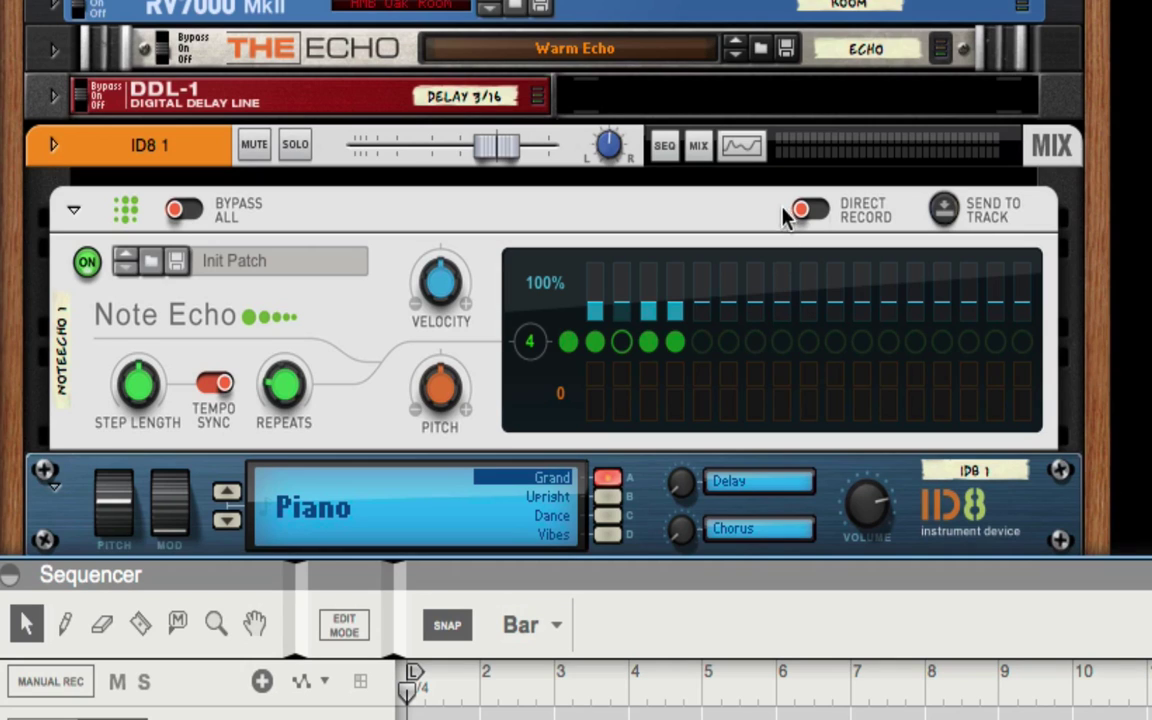
left_click(815, 211)
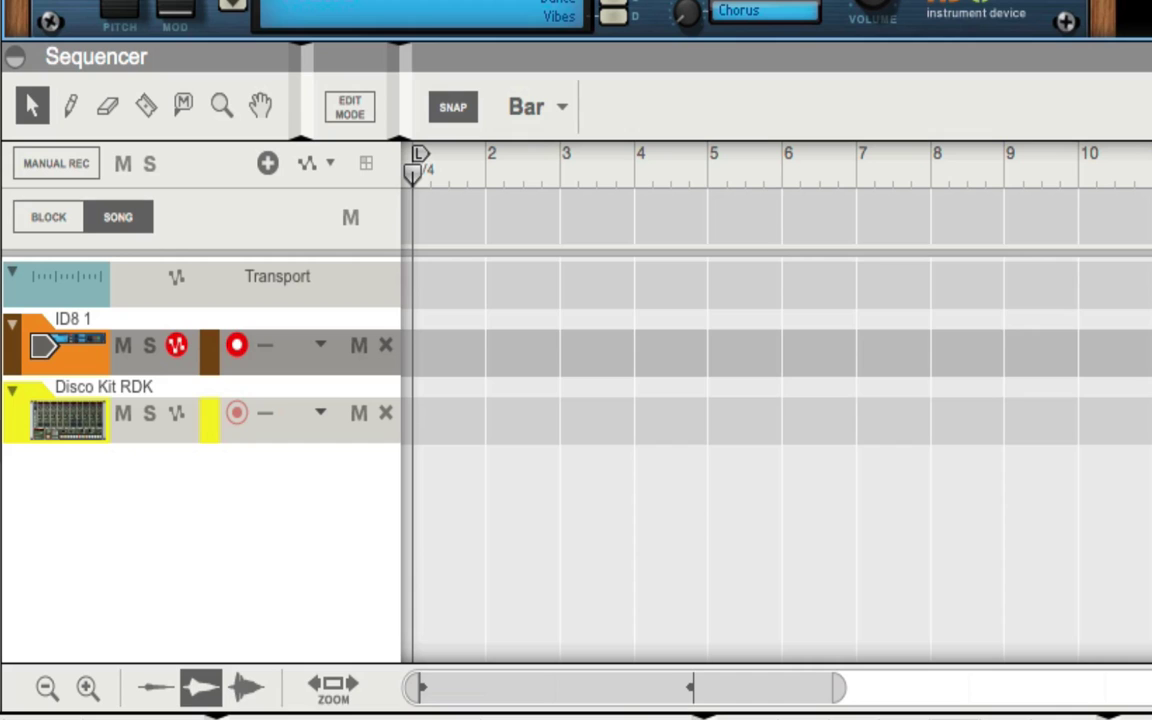
key("ctrl+Return")
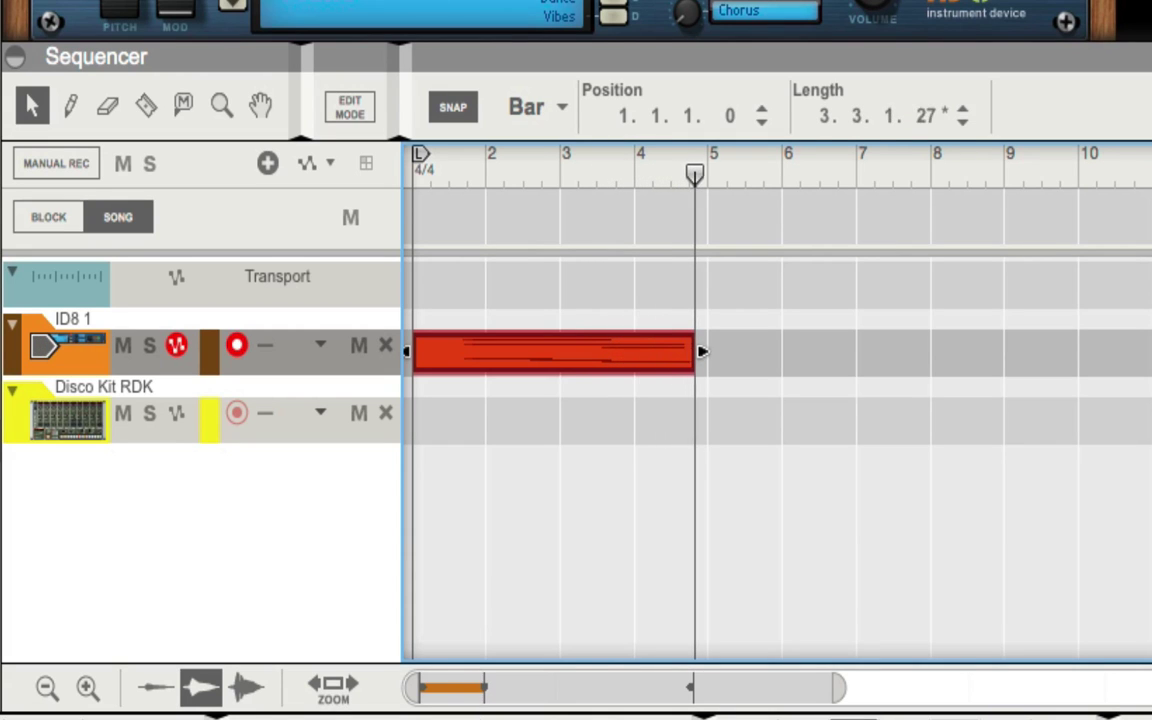
key("space")
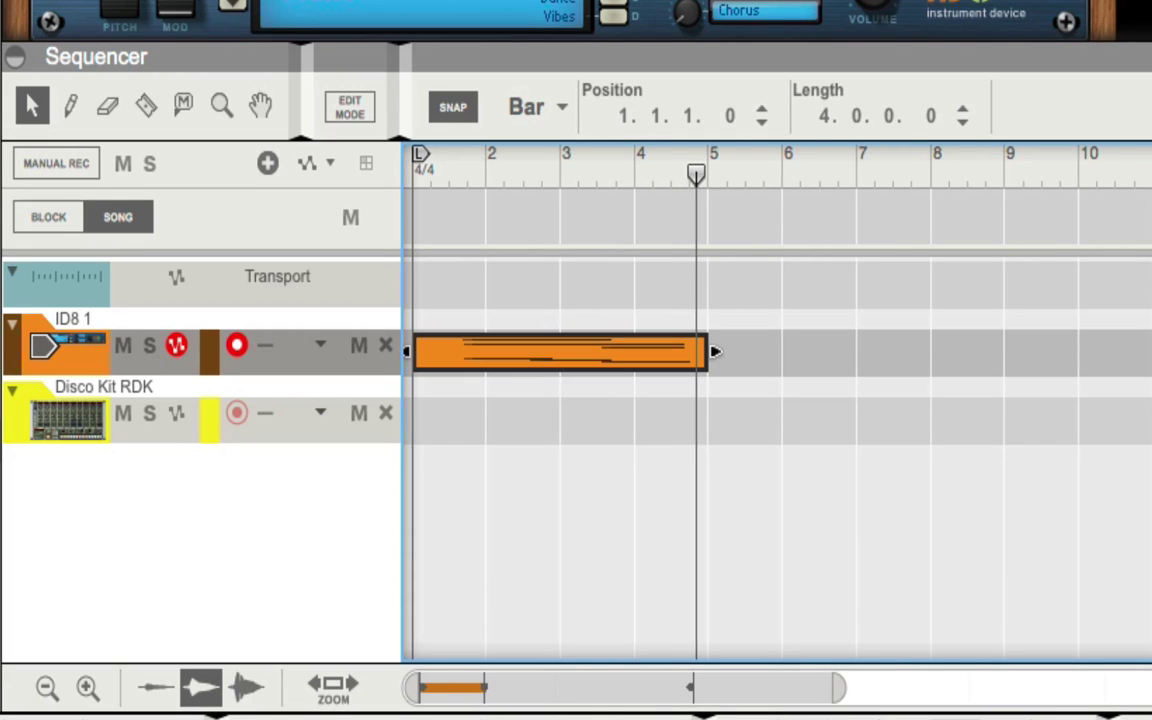
double_click(565, 360)
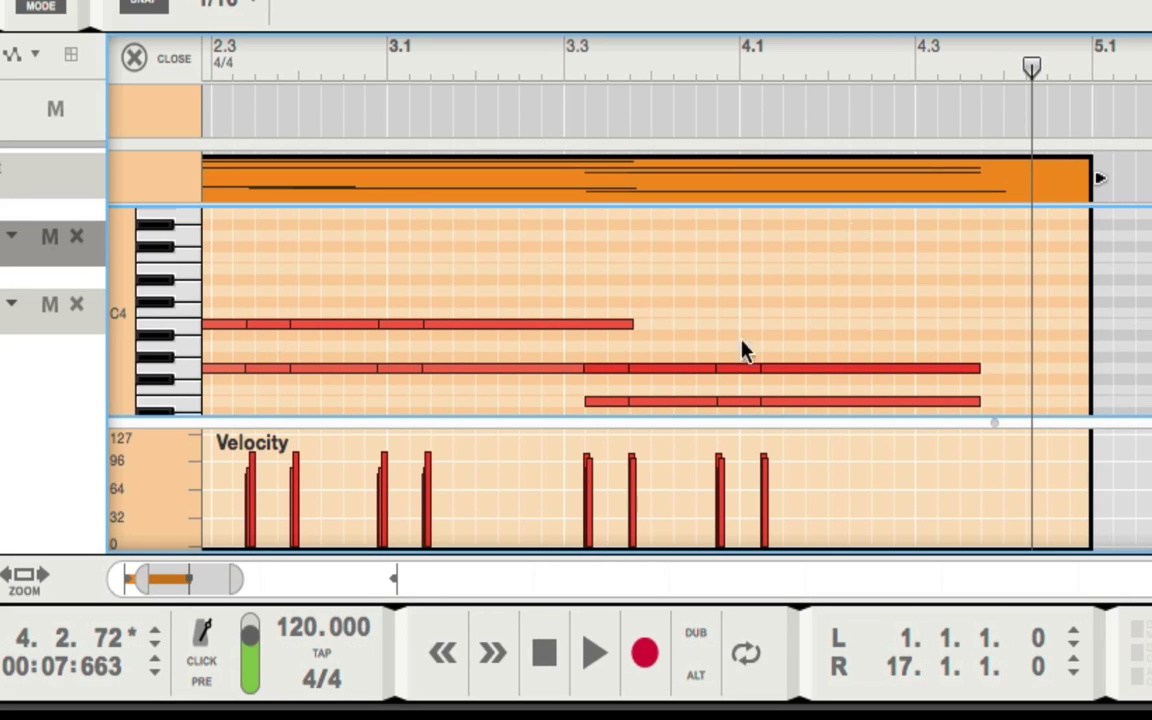
Move the playhead back toward the clip start and exit the note editor
left_click_drag(1040, 75, 129, 51)
left_click(136, 55)
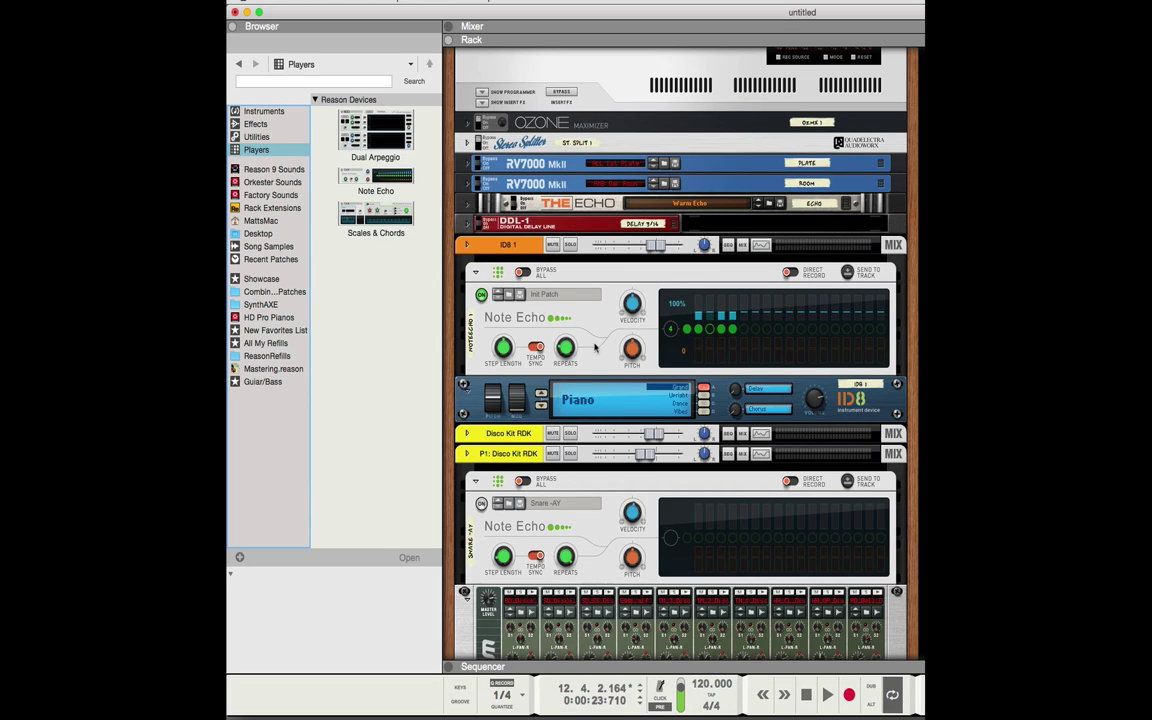
Drag Scales & Chords from the Players list onto the ID8 piano's player section
left_click(380, 222)
left_click_drag(376, 207, 680, 376)
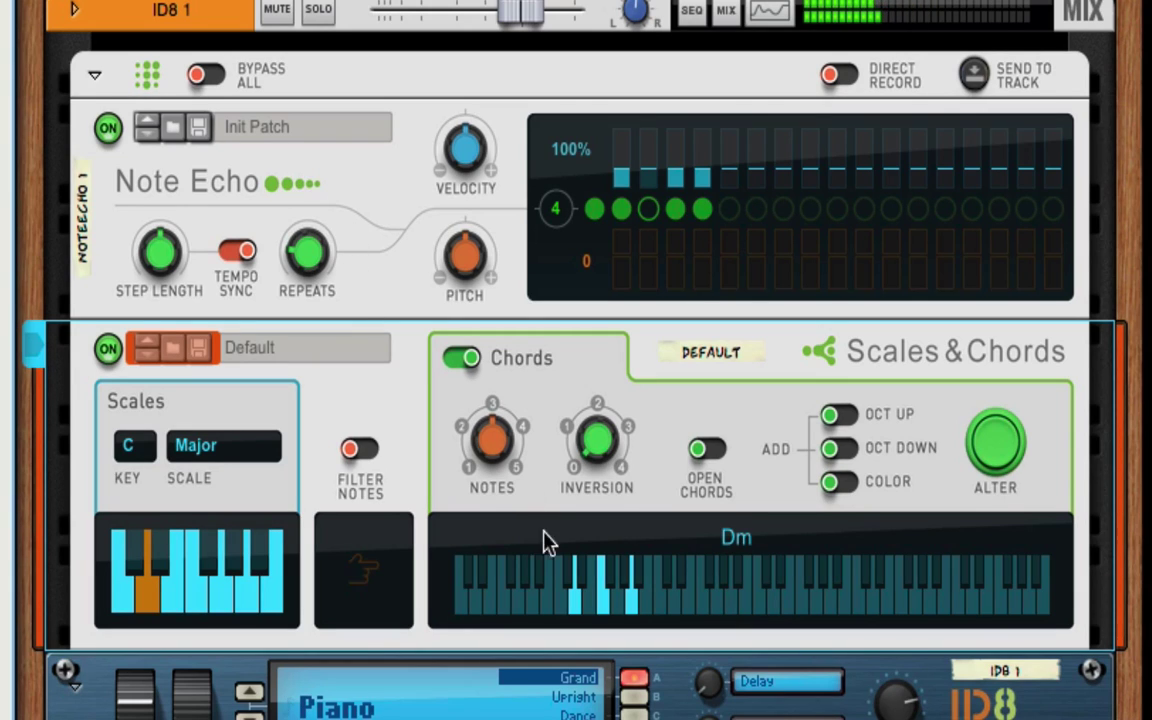
key("space")
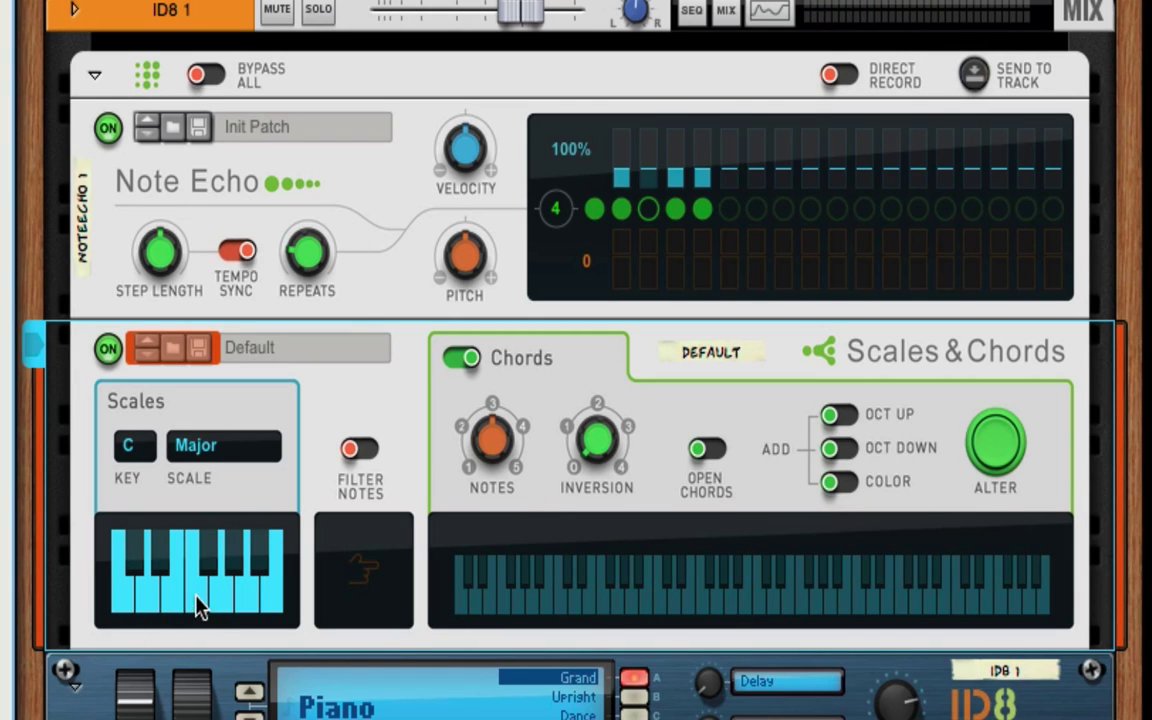
key("space")
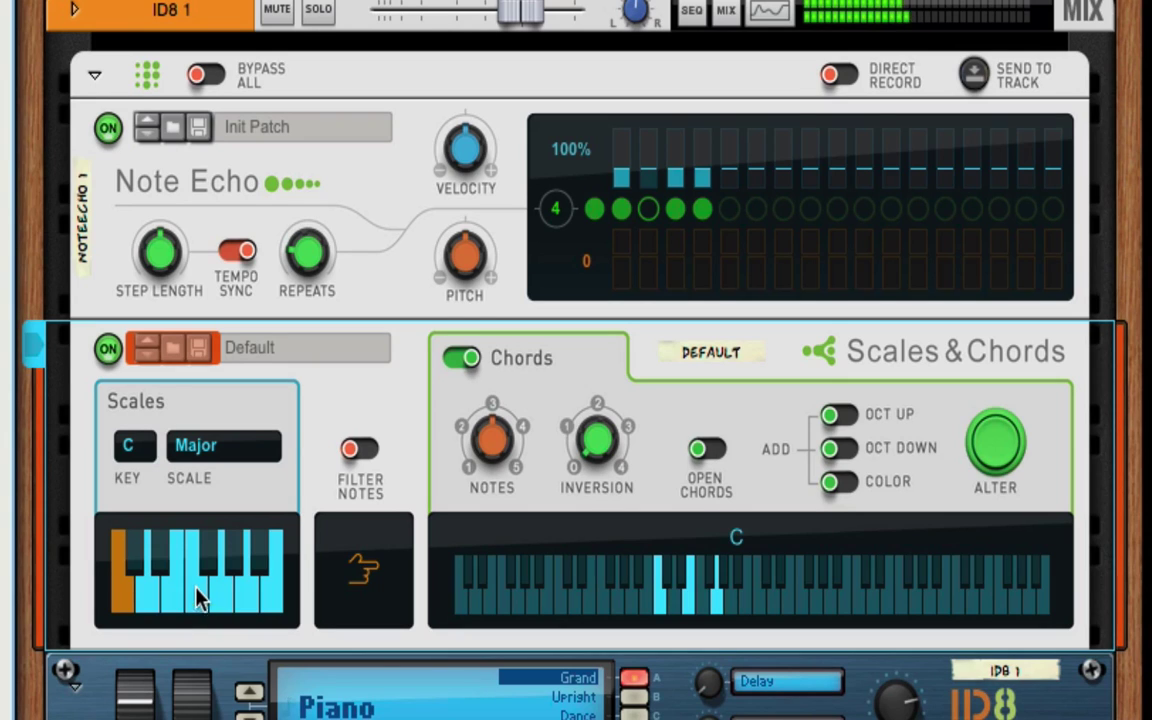
key("space")
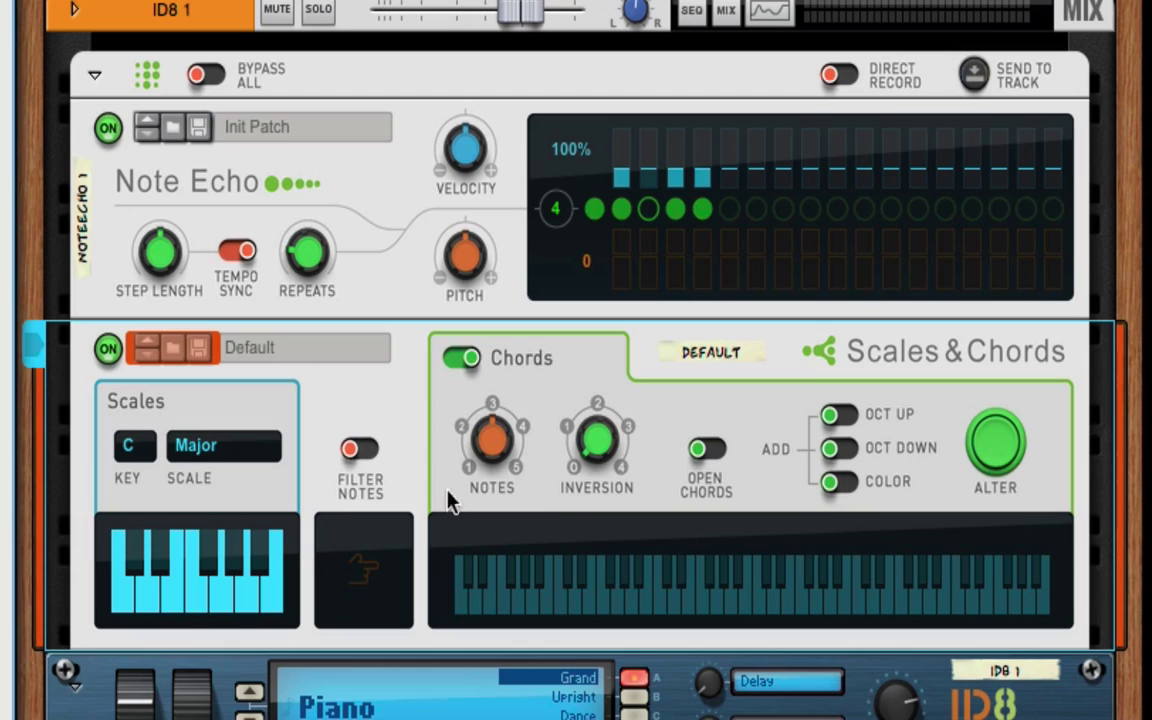
Switch the Scales & Chords Scale setting from Major to Phrygian, keeping the key of C
left_click(228, 462)
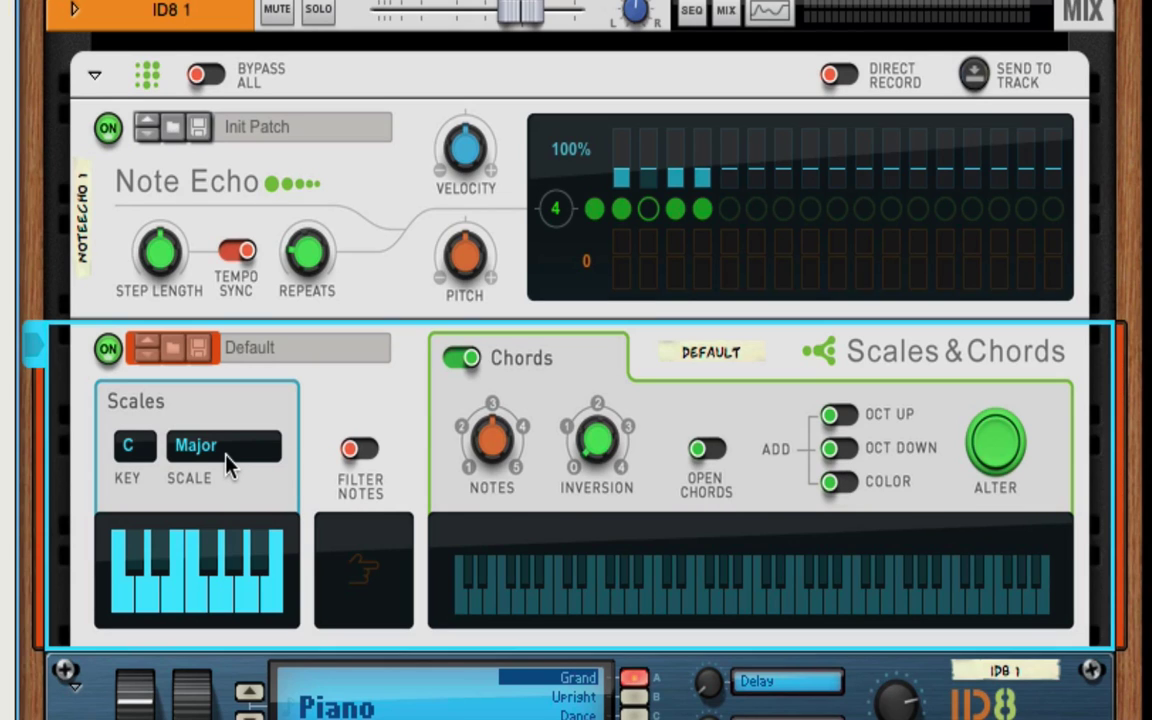
left_click(221, 452)
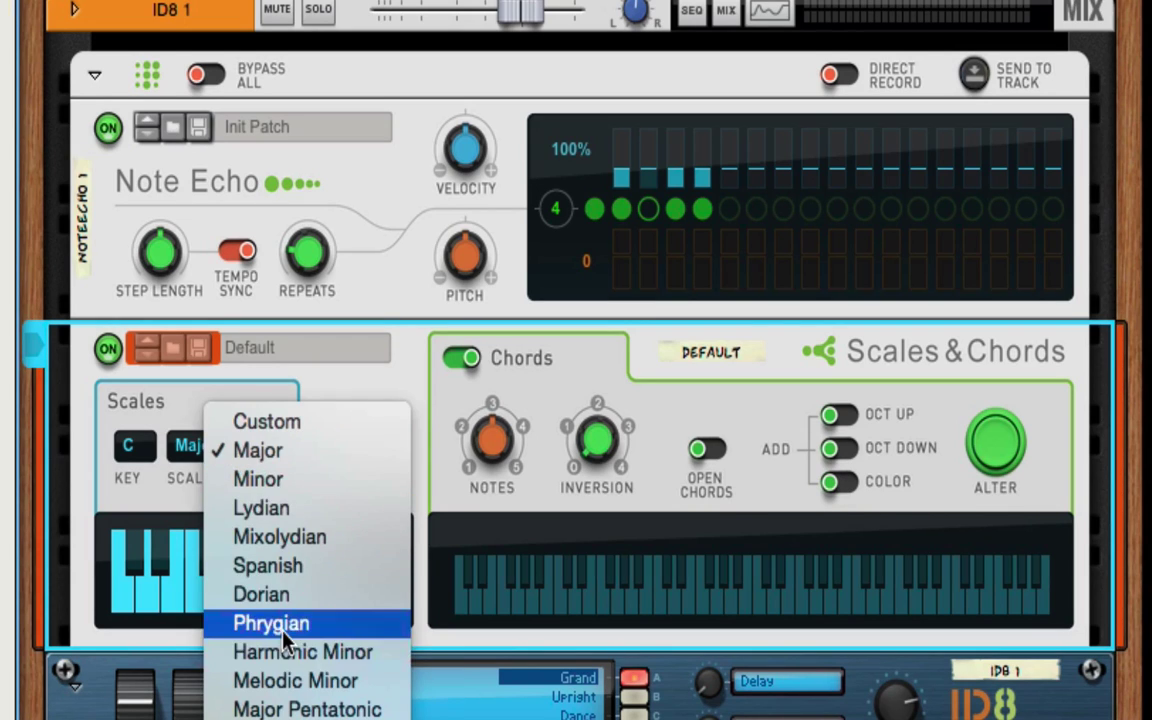
left_click(368, 620)
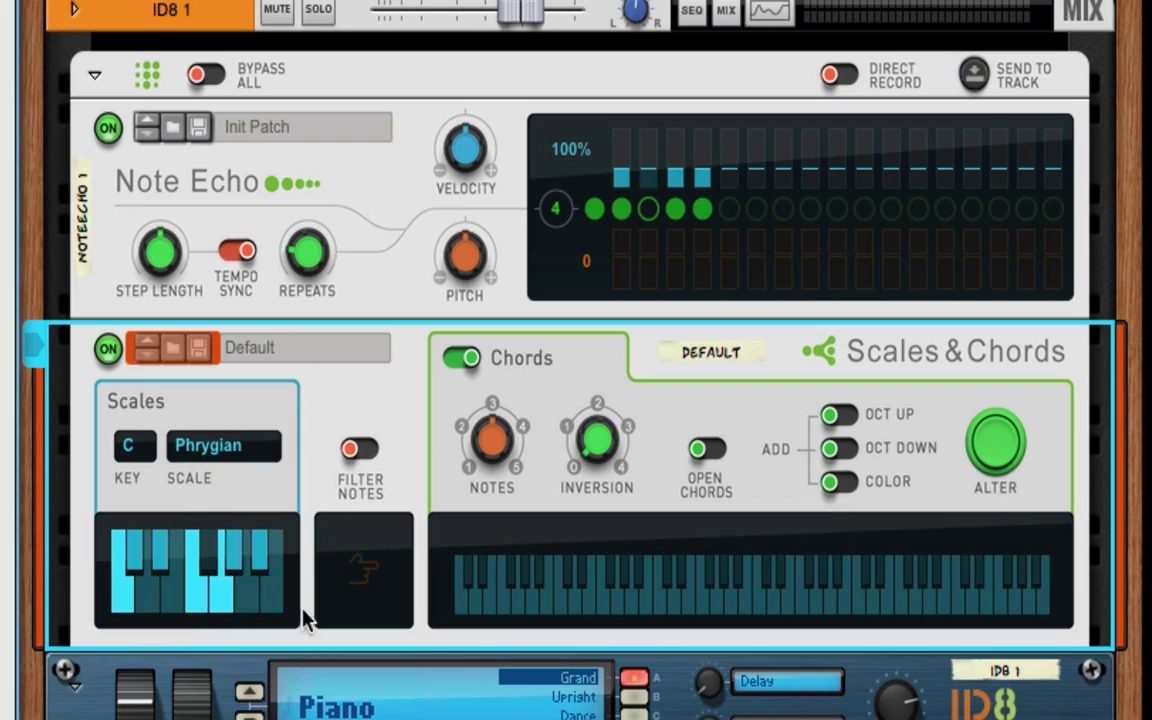